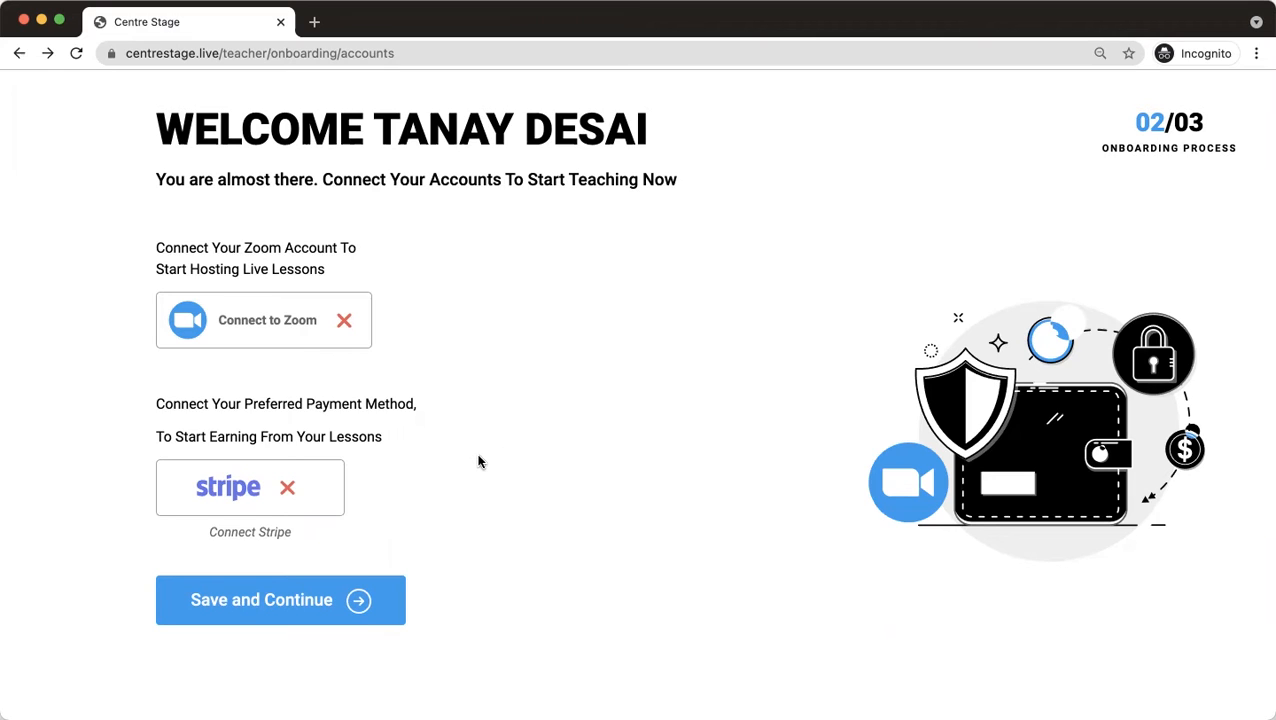
# Start connecting a Stripe account for payments and submit the account e-mail address.
pyautogui.click(240, 496)
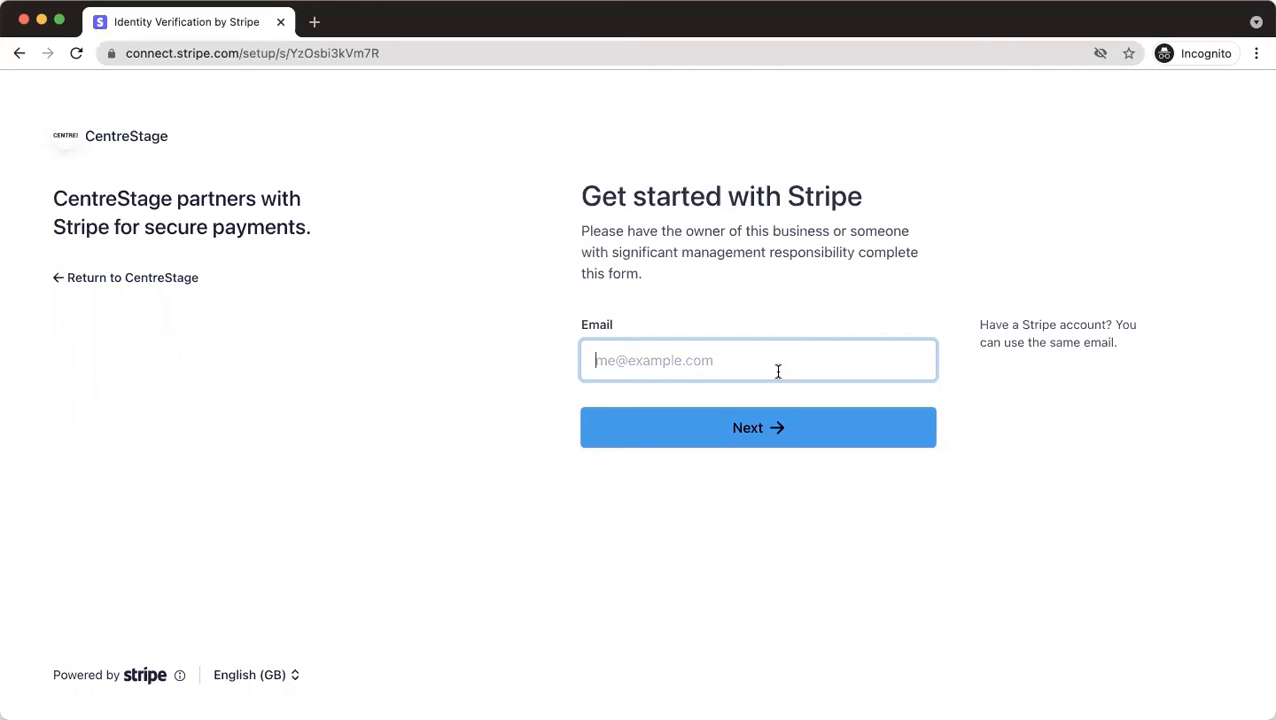
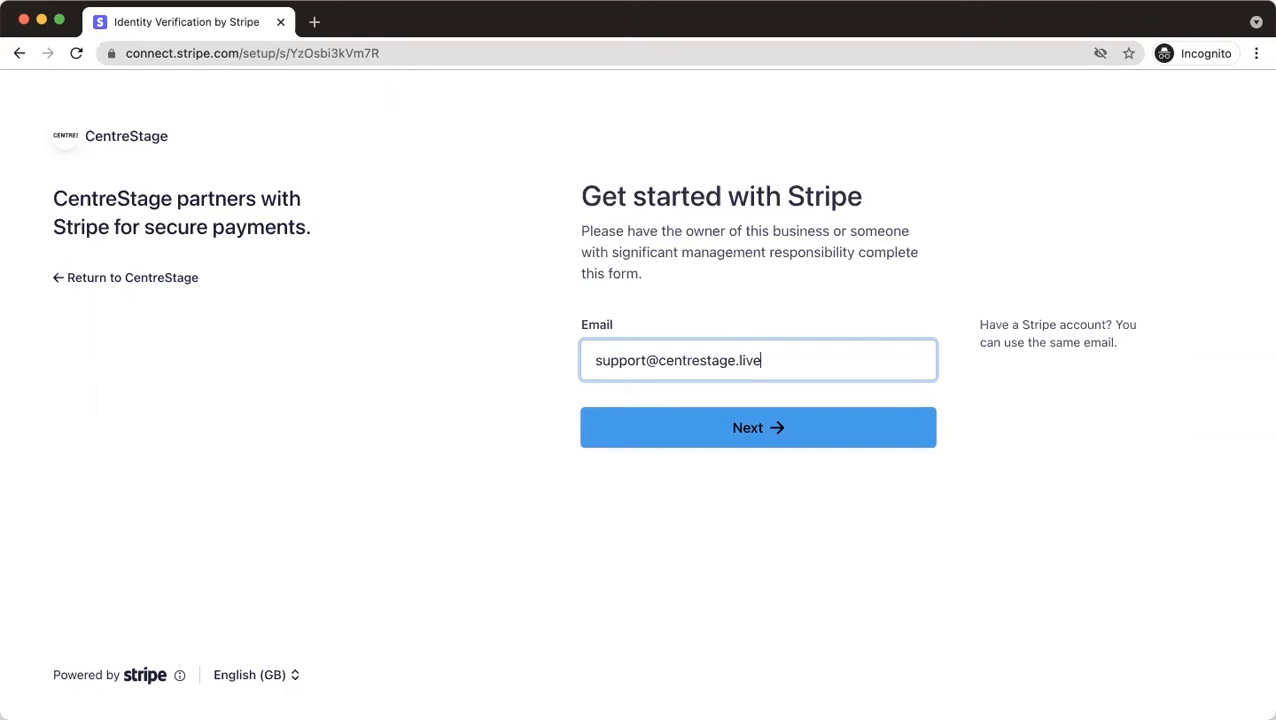
pyautogui.click(783, 425)
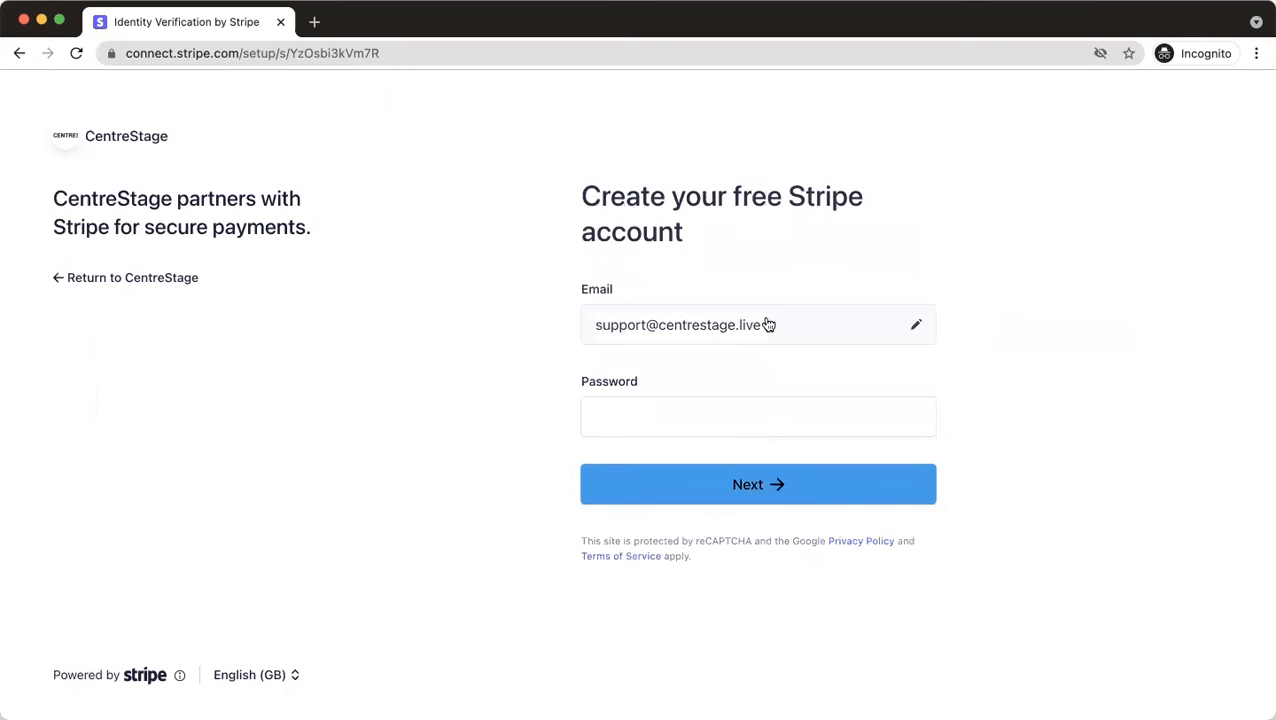
# Enter a password for the new Stripe account and submit it.
pyautogui.click(735, 427)
pyautogui.write('••••••••')
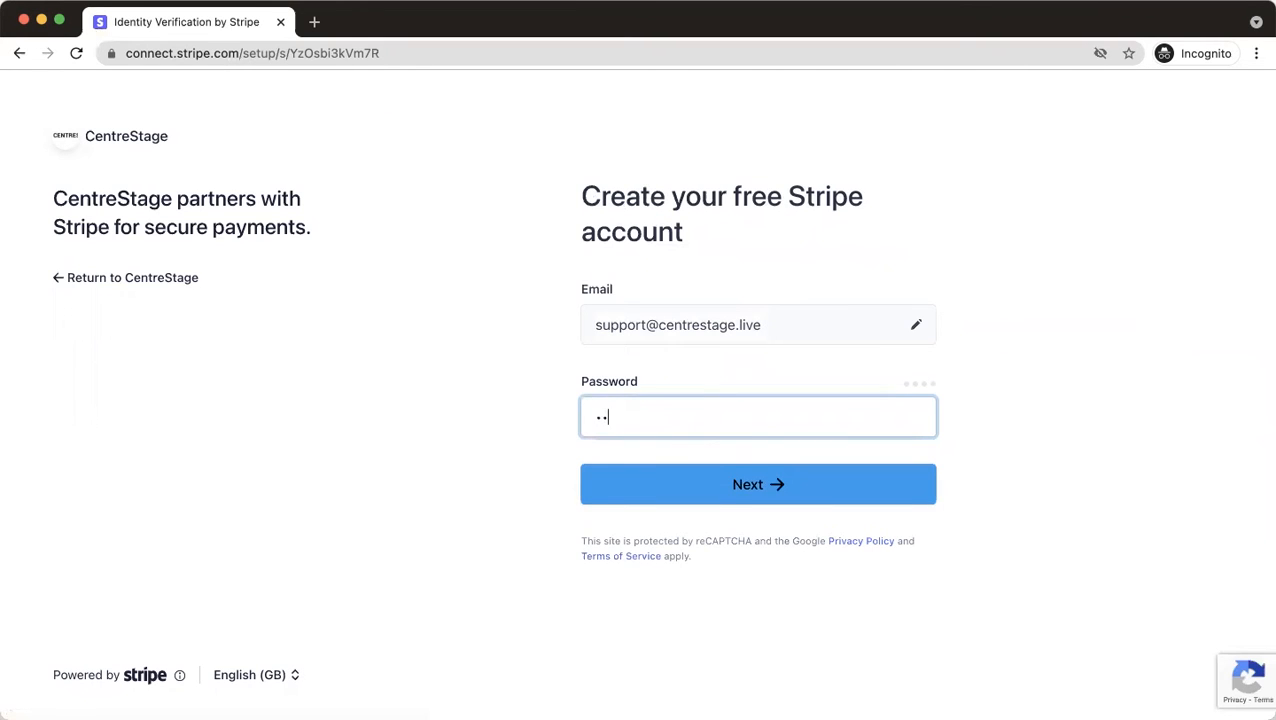
pyautogui.click(747, 488)
pyautogui.write('••••••••••••••')
pyautogui.click(748, 495)
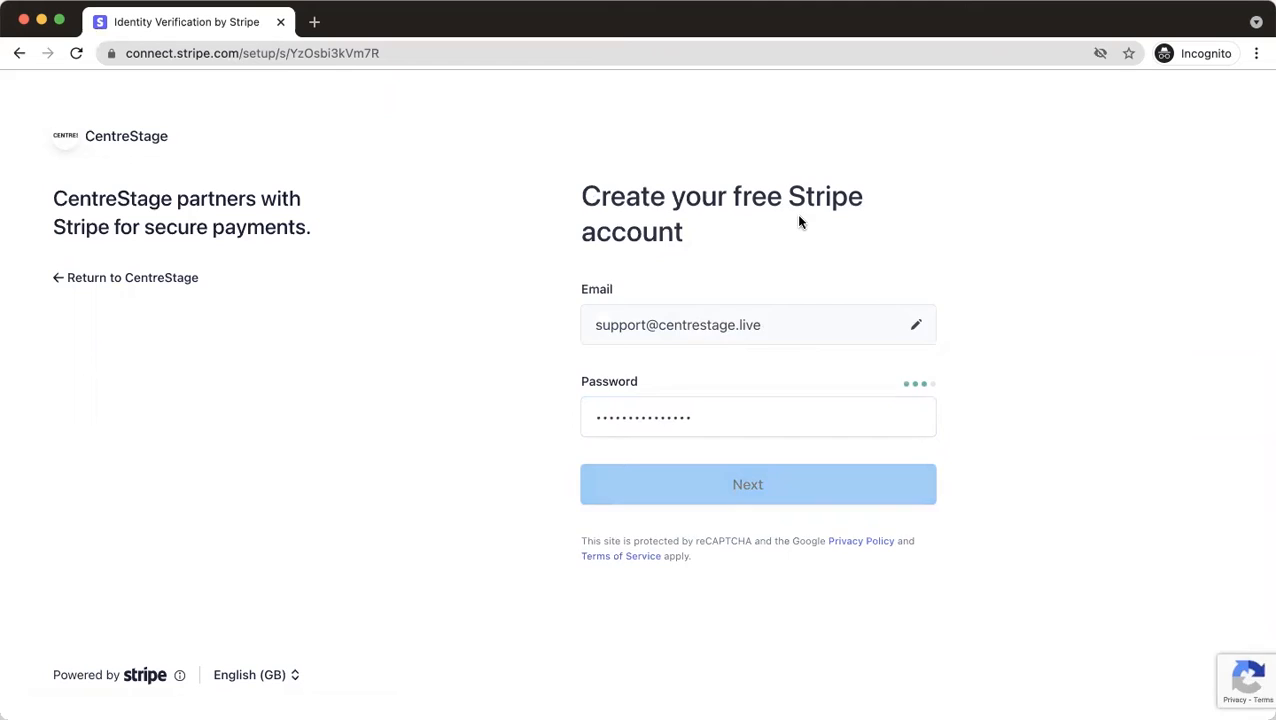
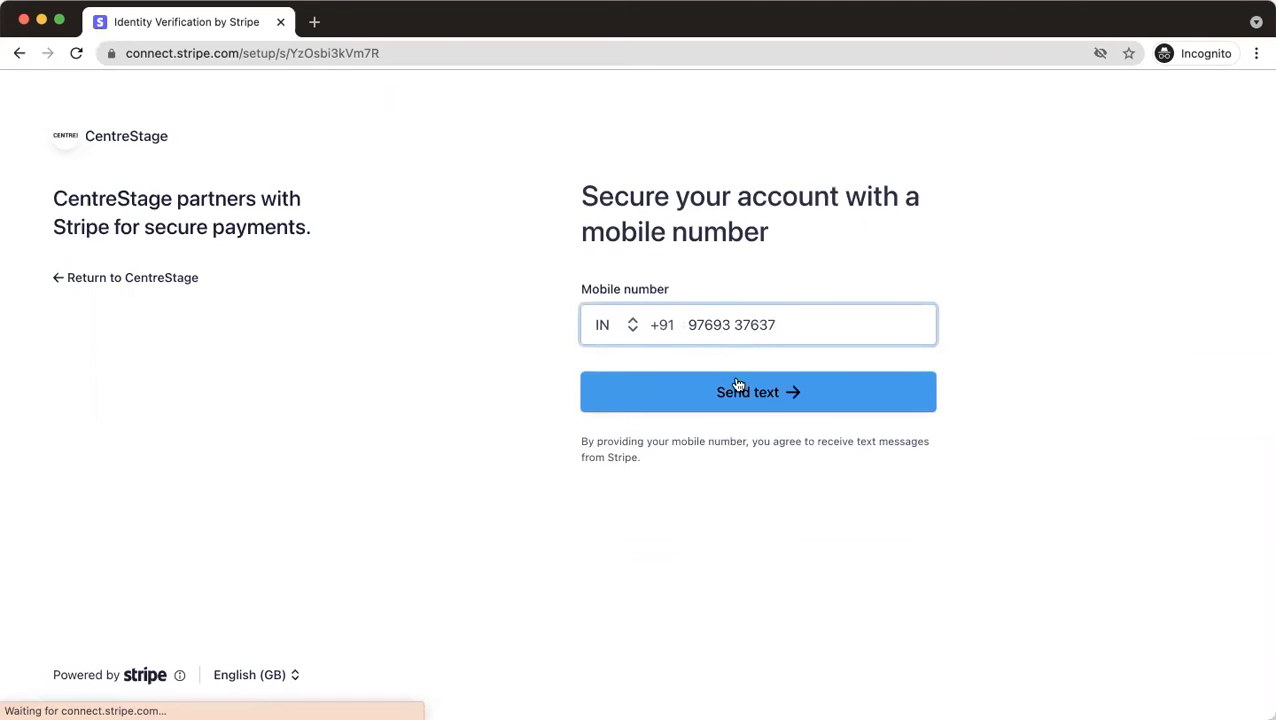
# Secure the account with the mobile number and the texted verification code, and continue past the emergency backup code.
pyautogui.click(737, 388)
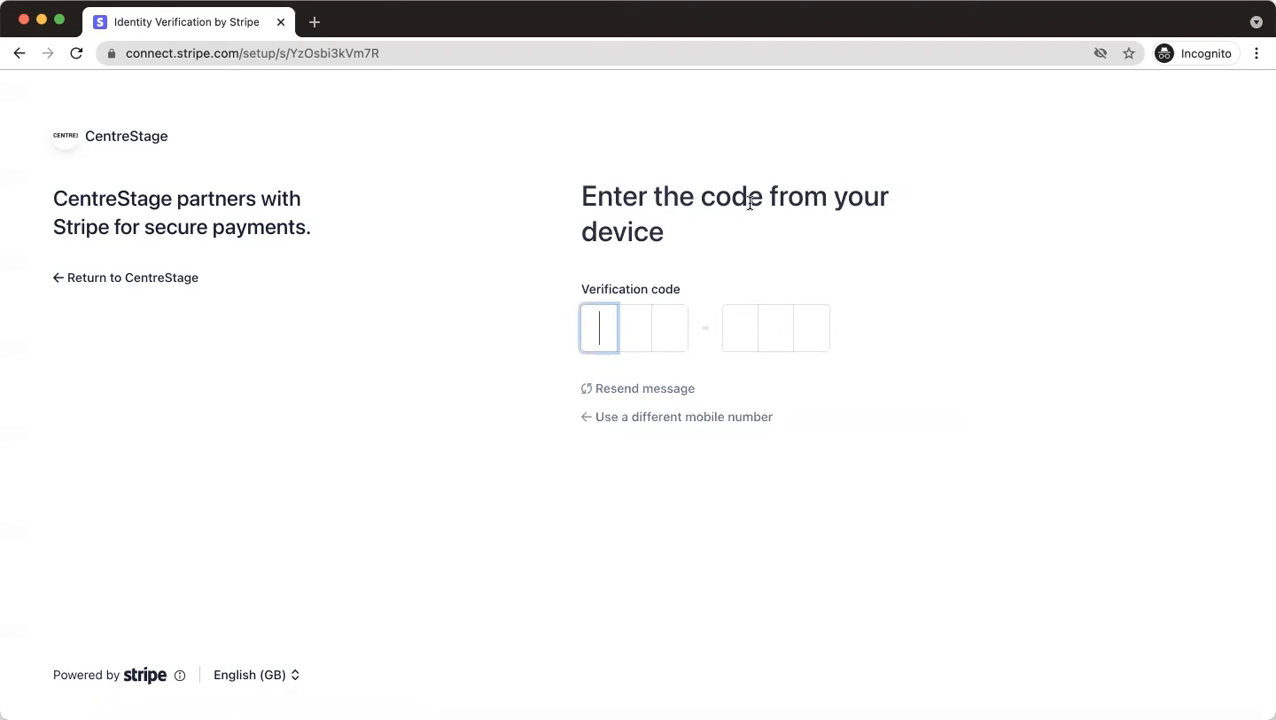
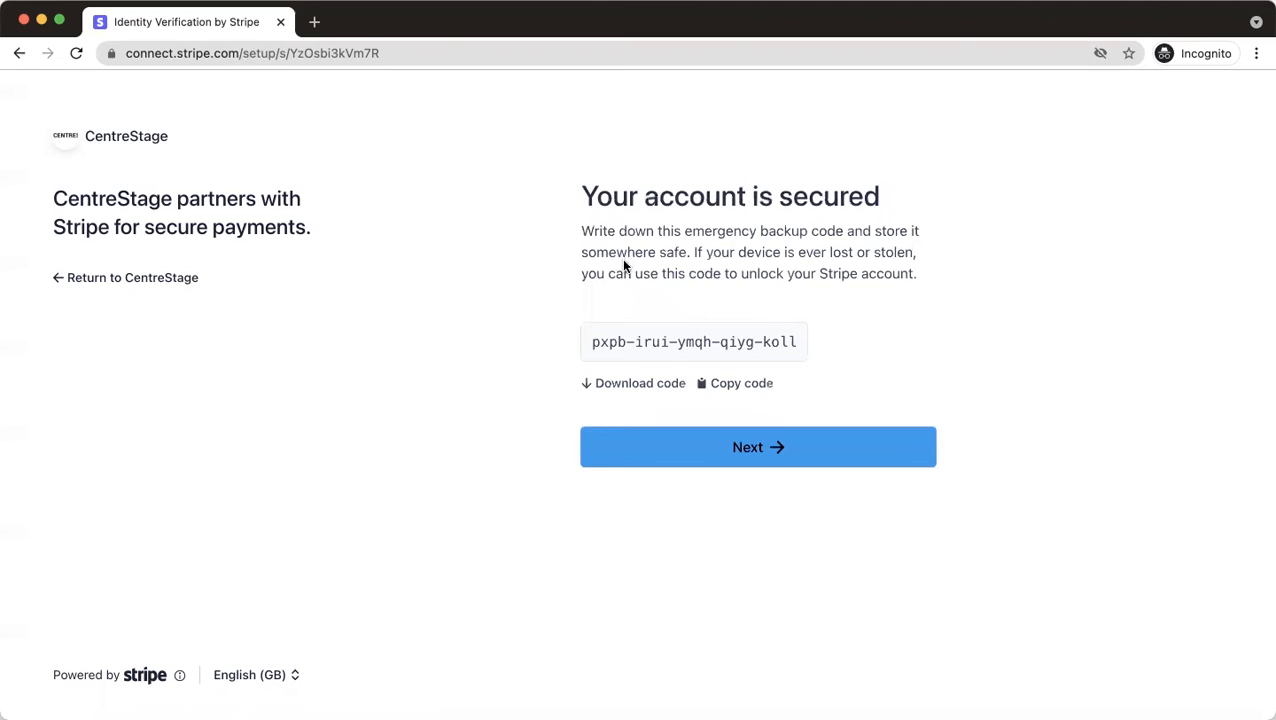
pyautogui.click(698, 440)
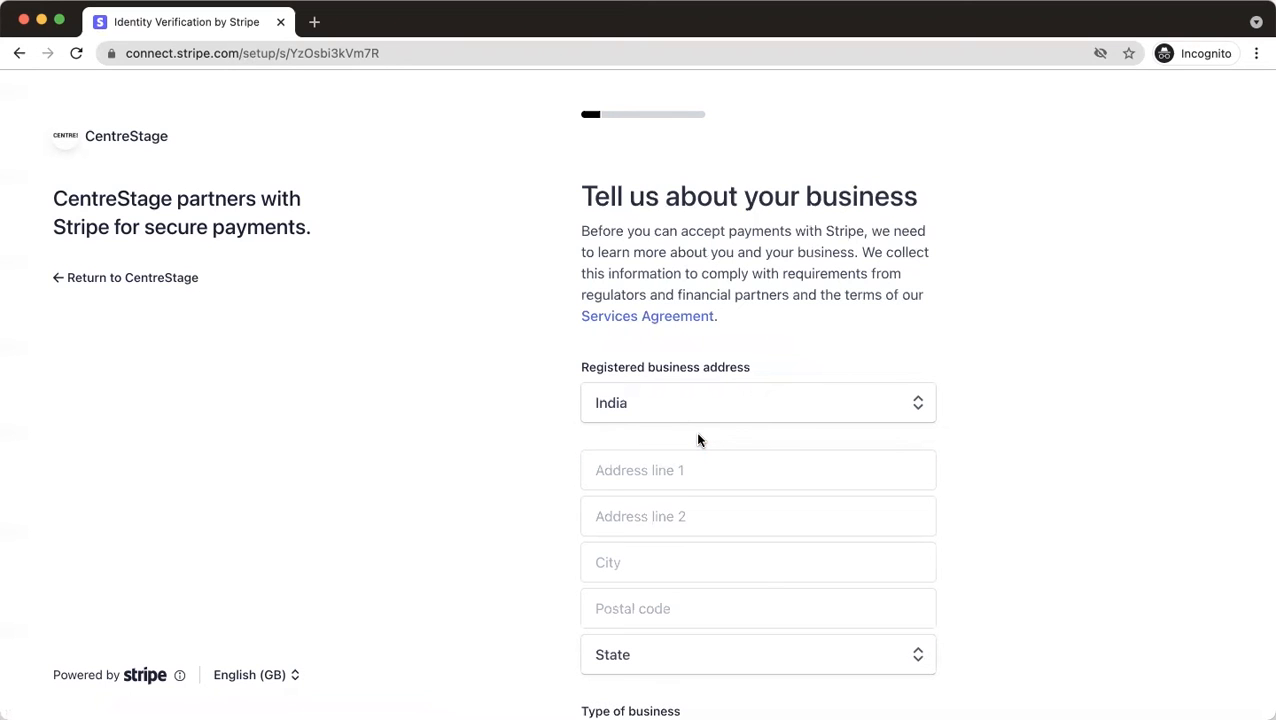
# Enter the street address in the first line of the registered business address.
pyautogui.scroll(-2, 698, 440)
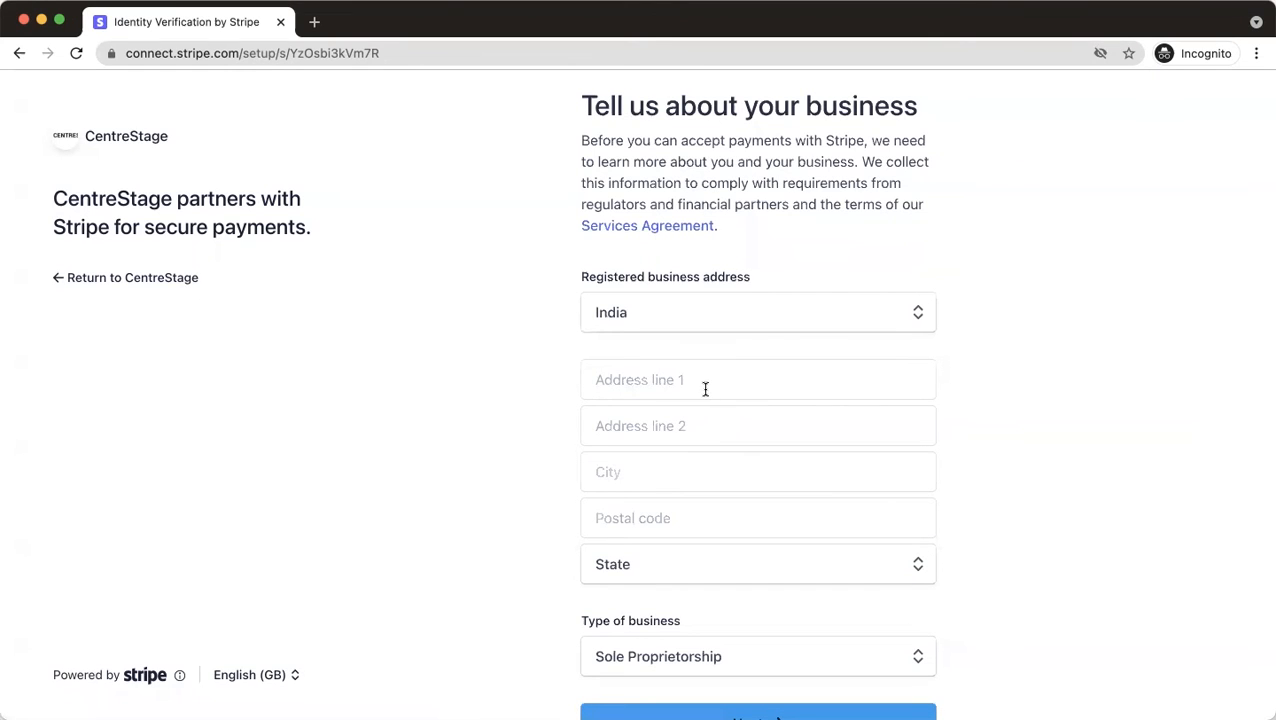
pyautogui.click(705, 389)
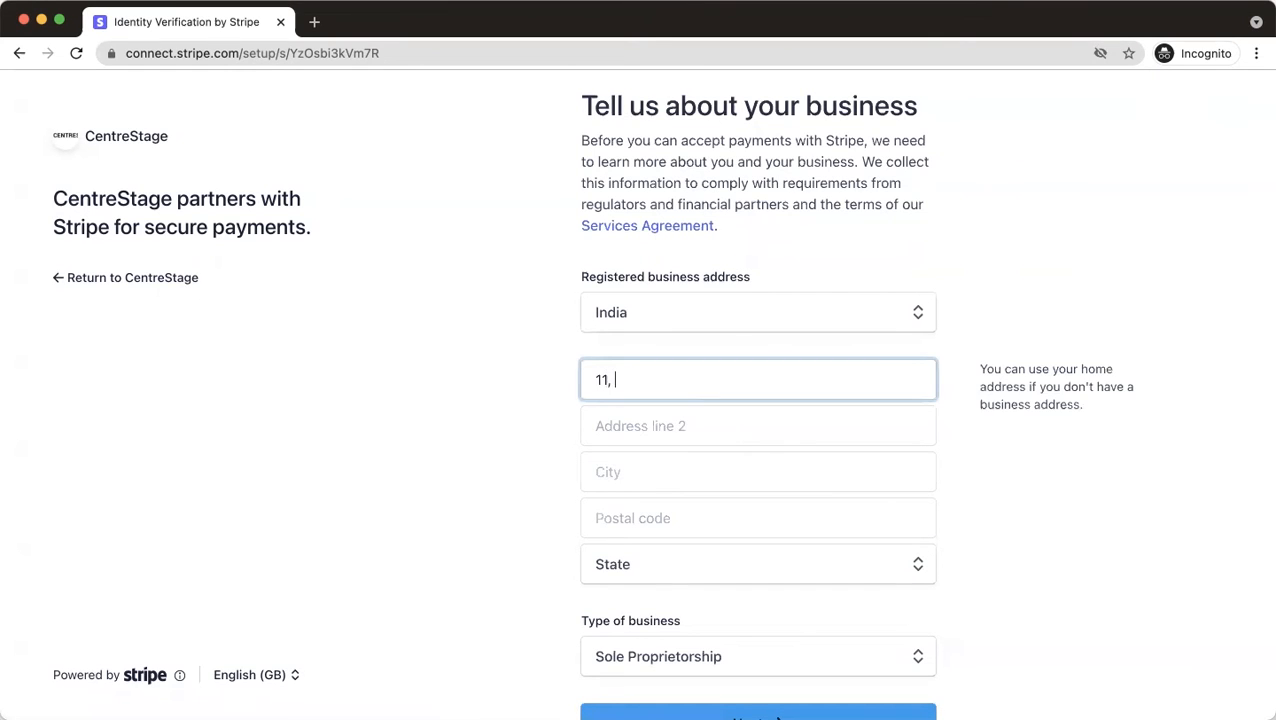
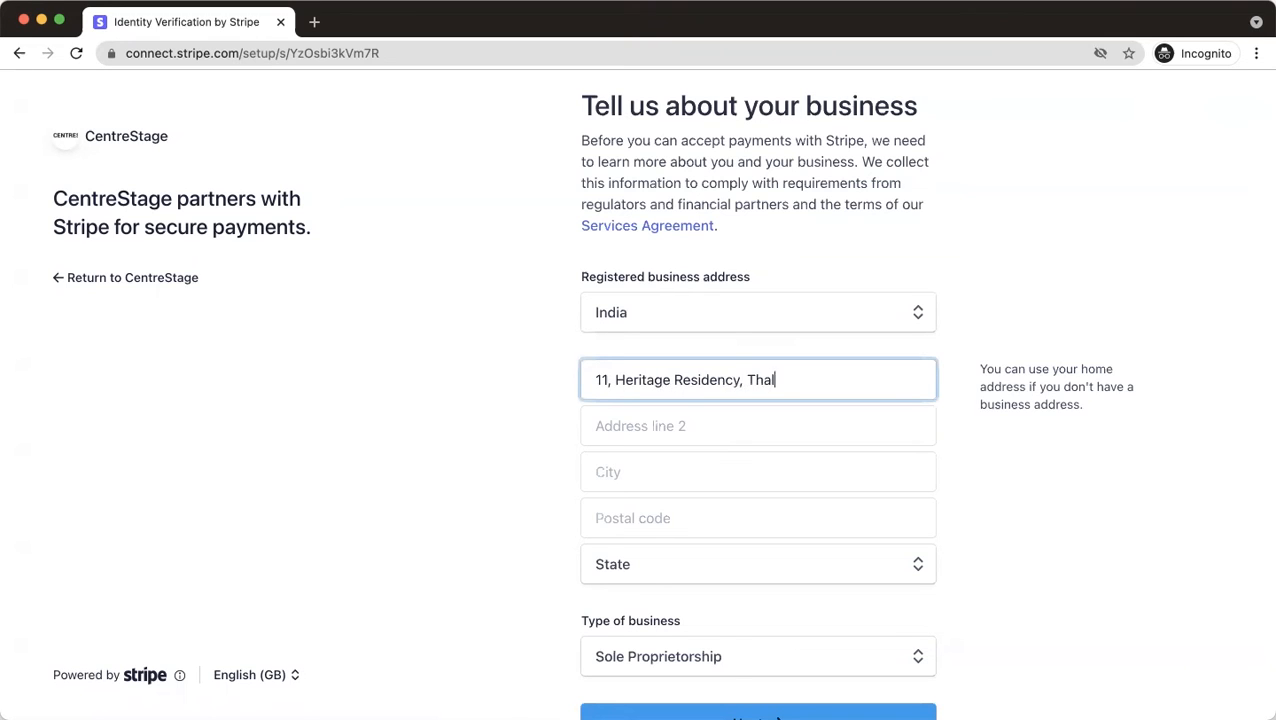
# Fill in the city, postal code and state of the registered business address.
pyautogui.click(627, 471)
pyautogui.write('Ahmedabad')
pyautogui.click(632, 514)
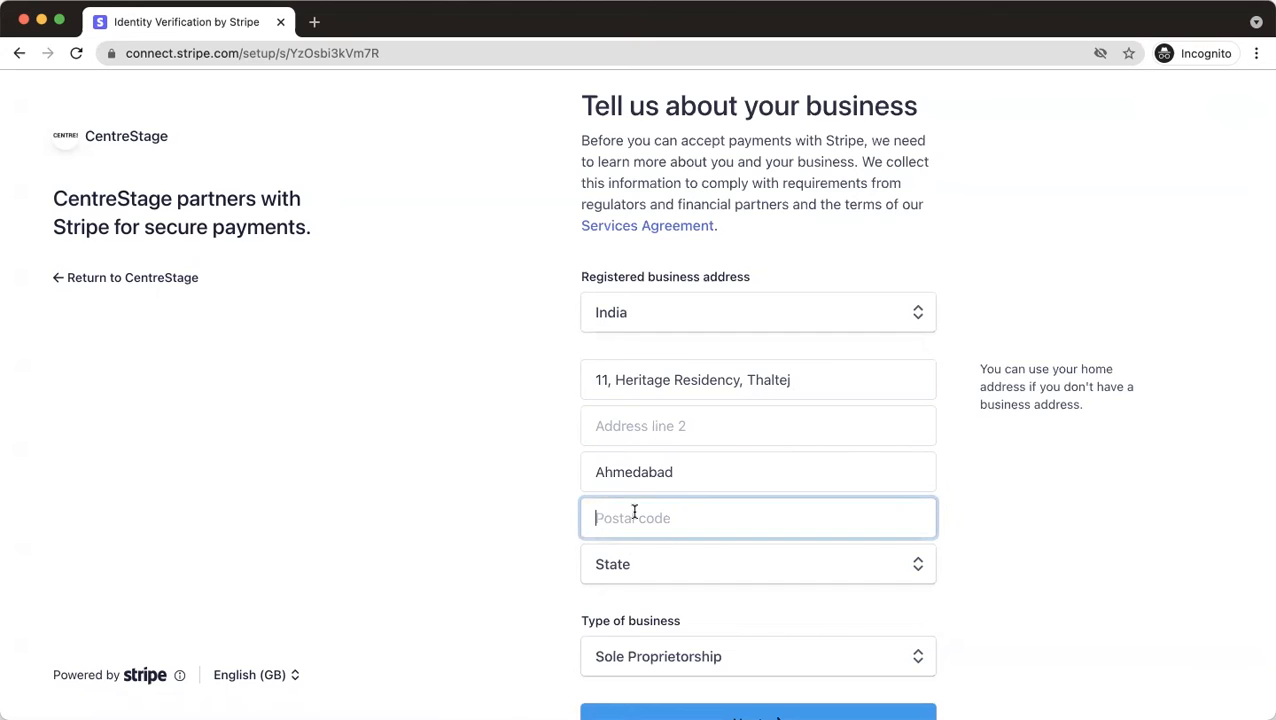
pyautogui.write('380059')
pyautogui.click(606, 570)
pyautogui.write('gu')
pyautogui.press('Return')
# Set the type of business to Individual and submit the business information.
pyautogui.scroll(-3, 605, 569)
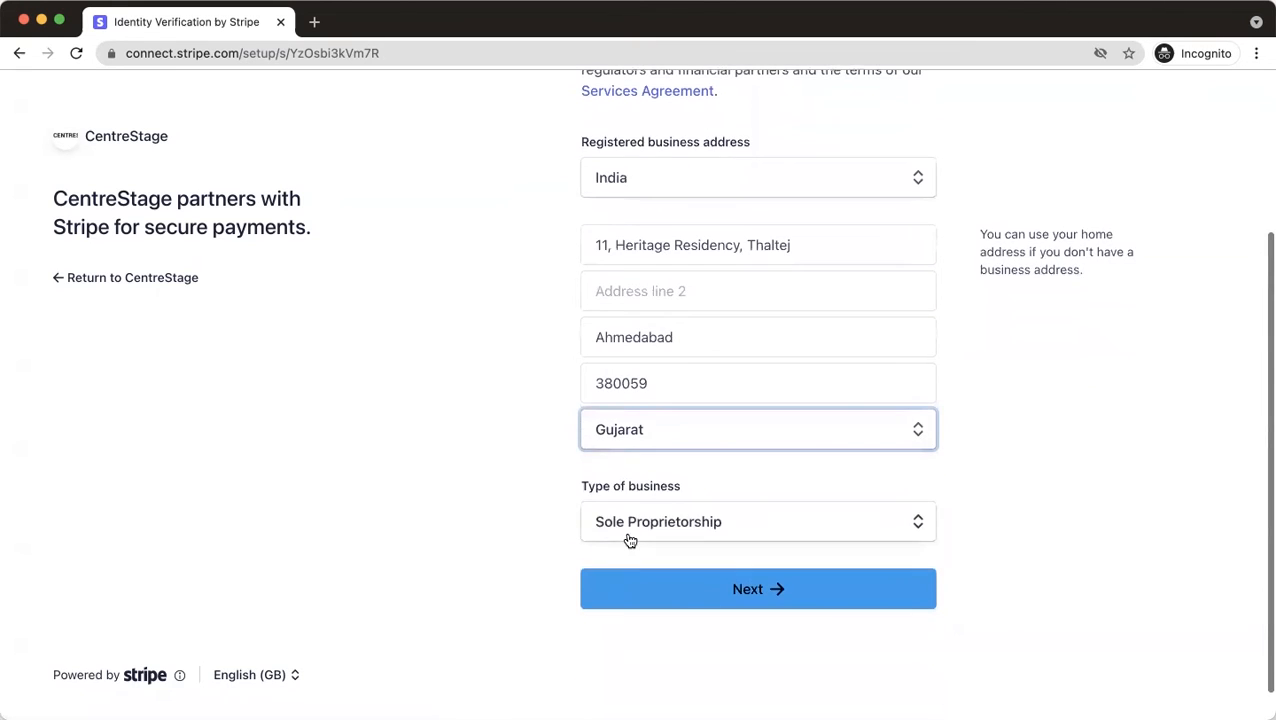
pyautogui.click(628, 538)
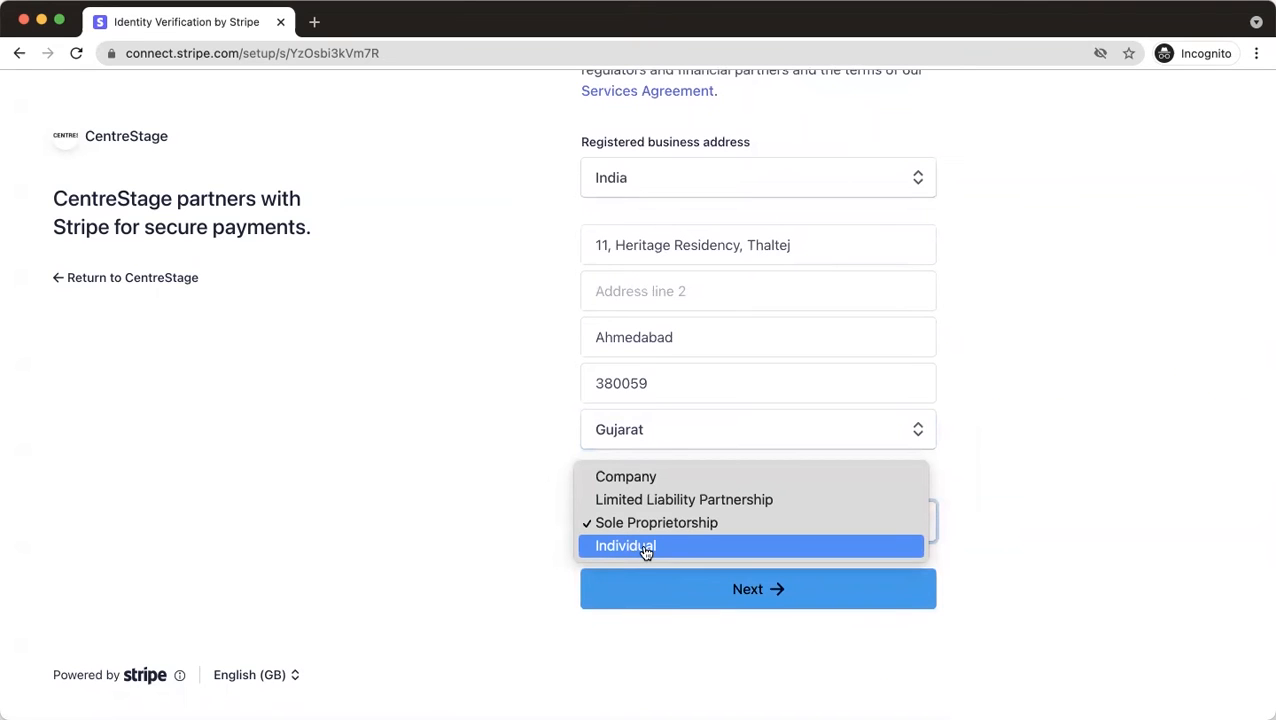
pyautogui.click(646, 546)
pyautogui.click(637, 600)
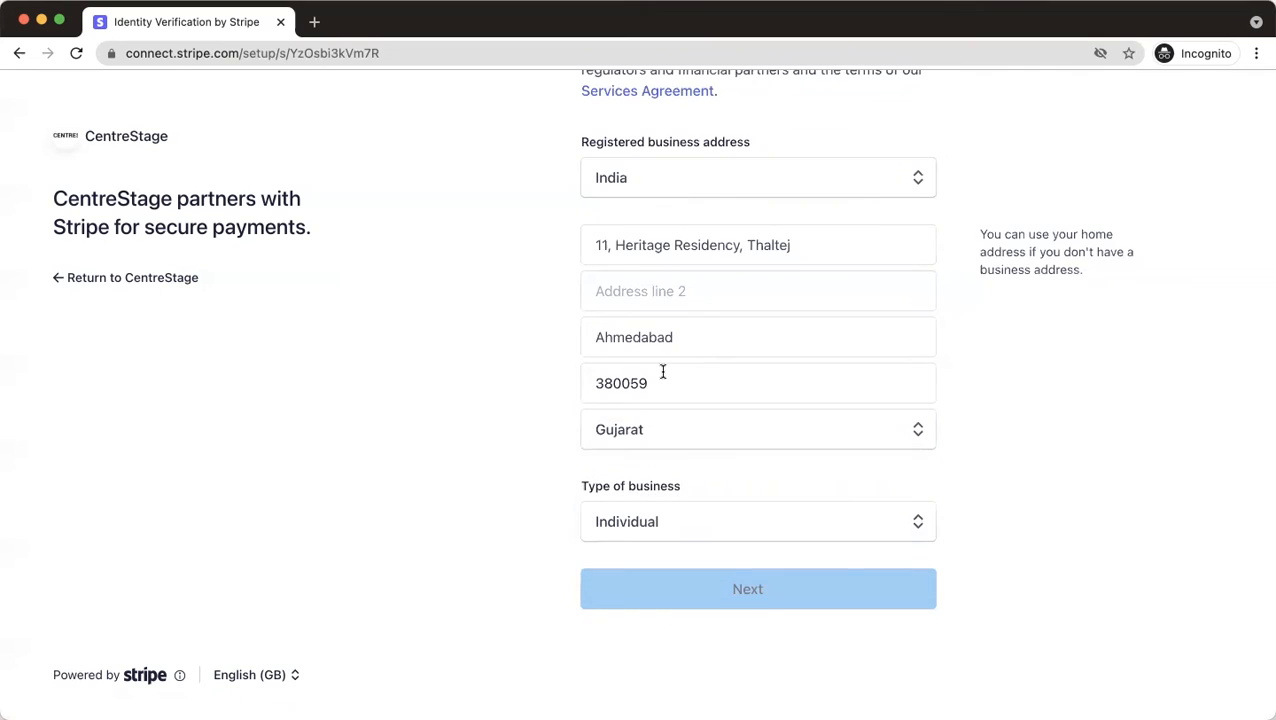
# Fill in the person's legal first and last name and the date of birth.
pyautogui.click(635, 302)
pyautogui.press('Tab')
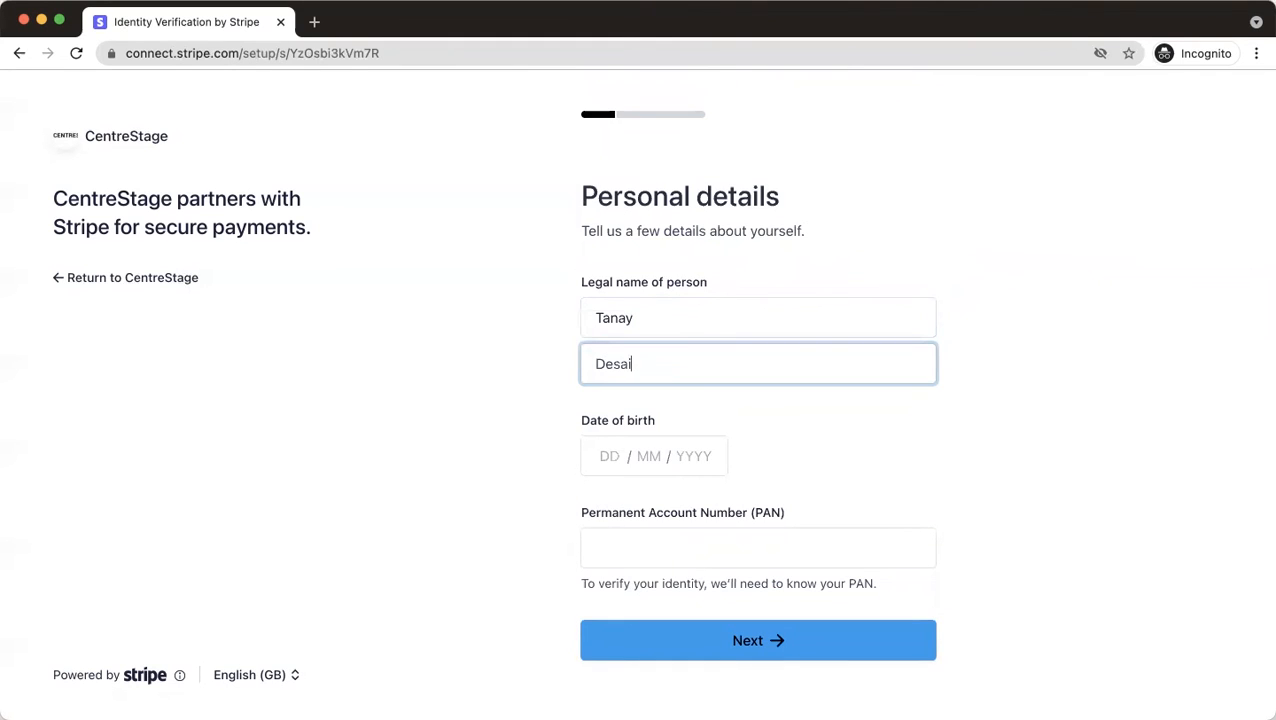
pyautogui.click(604, 452)
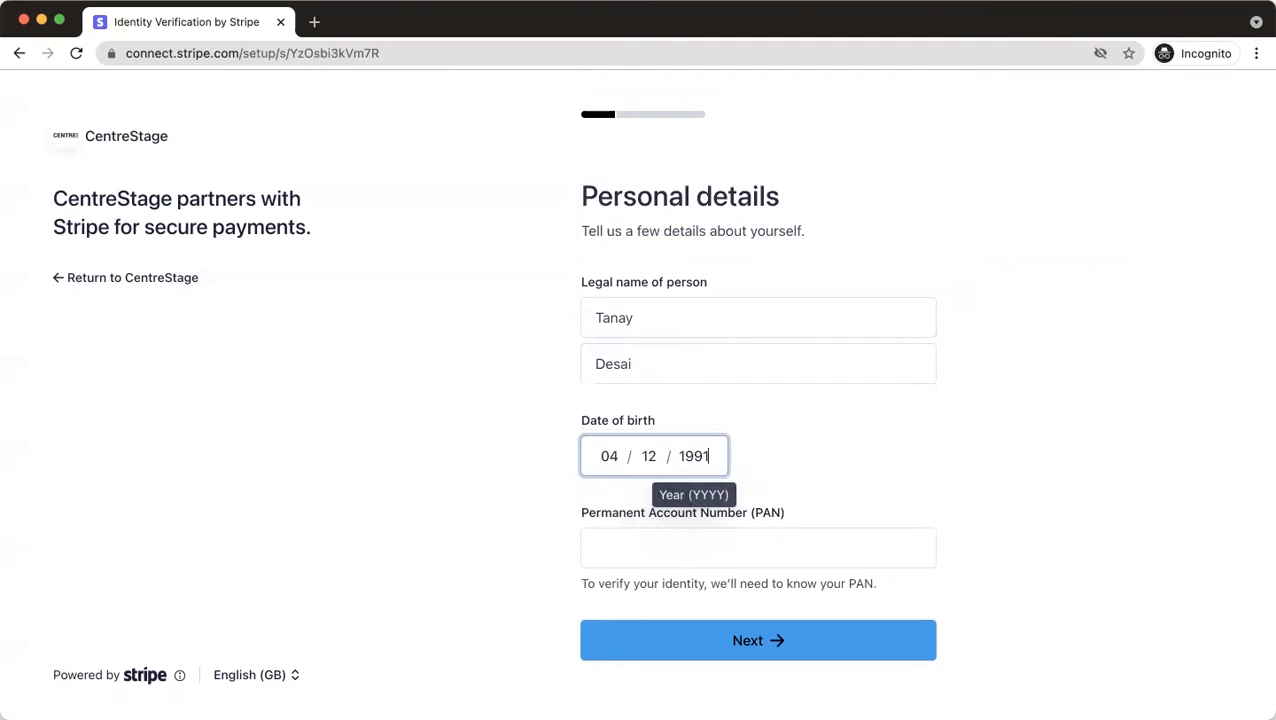
# Enter the person's Permanent Account Number (PAN) and submit the personal details.
pyautogui.click(599, 540)
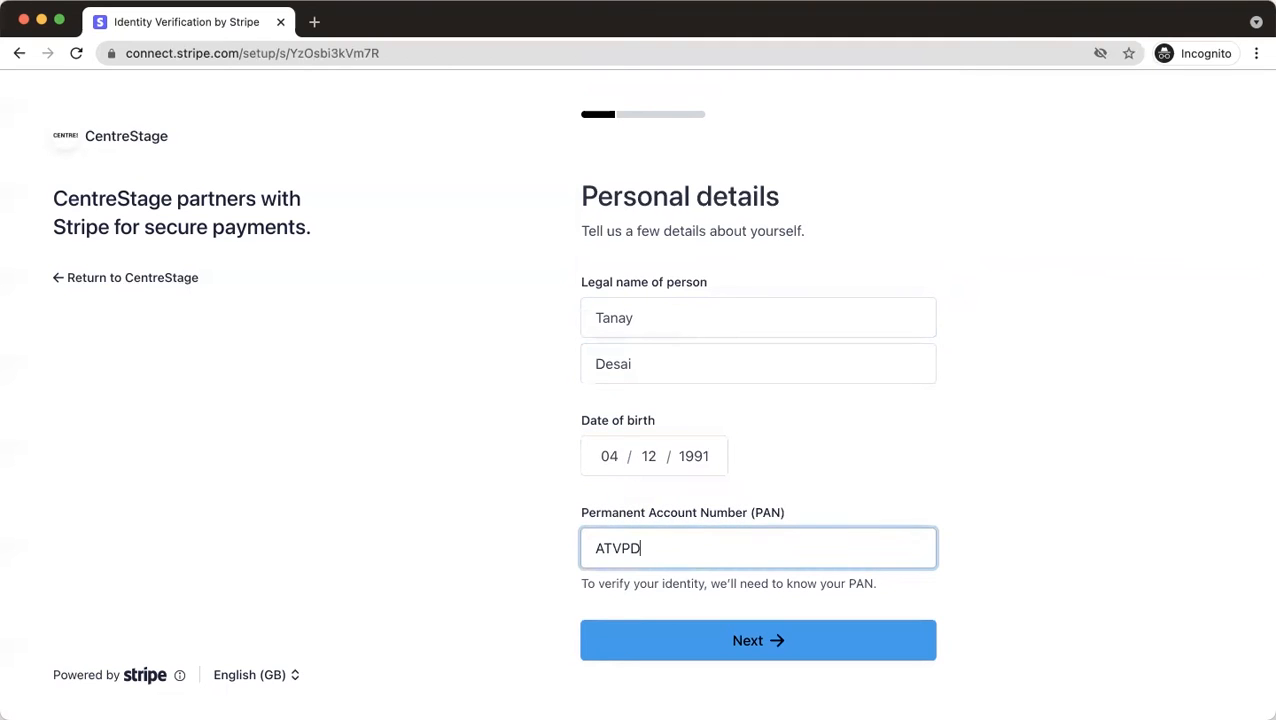
pyautogui.click(686, 645)
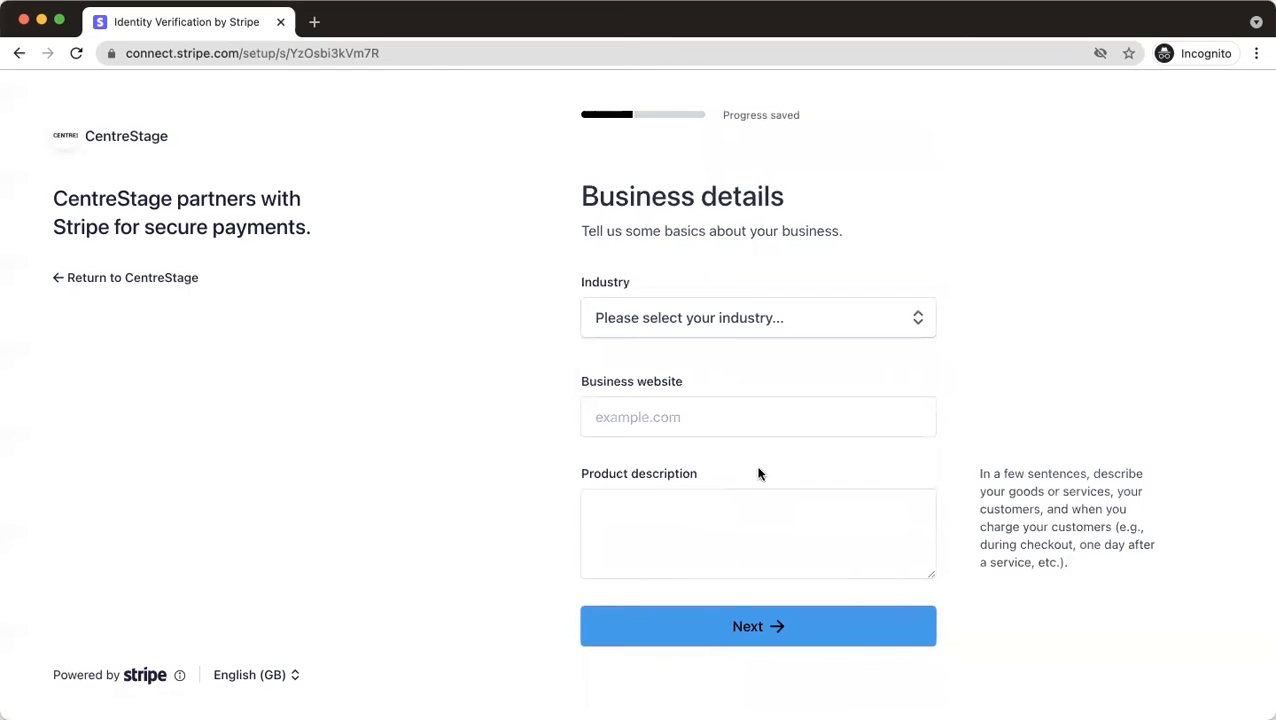
# Search the industry choices for education and set the industry to Other educational services.
pyautogui.click(645, 332)
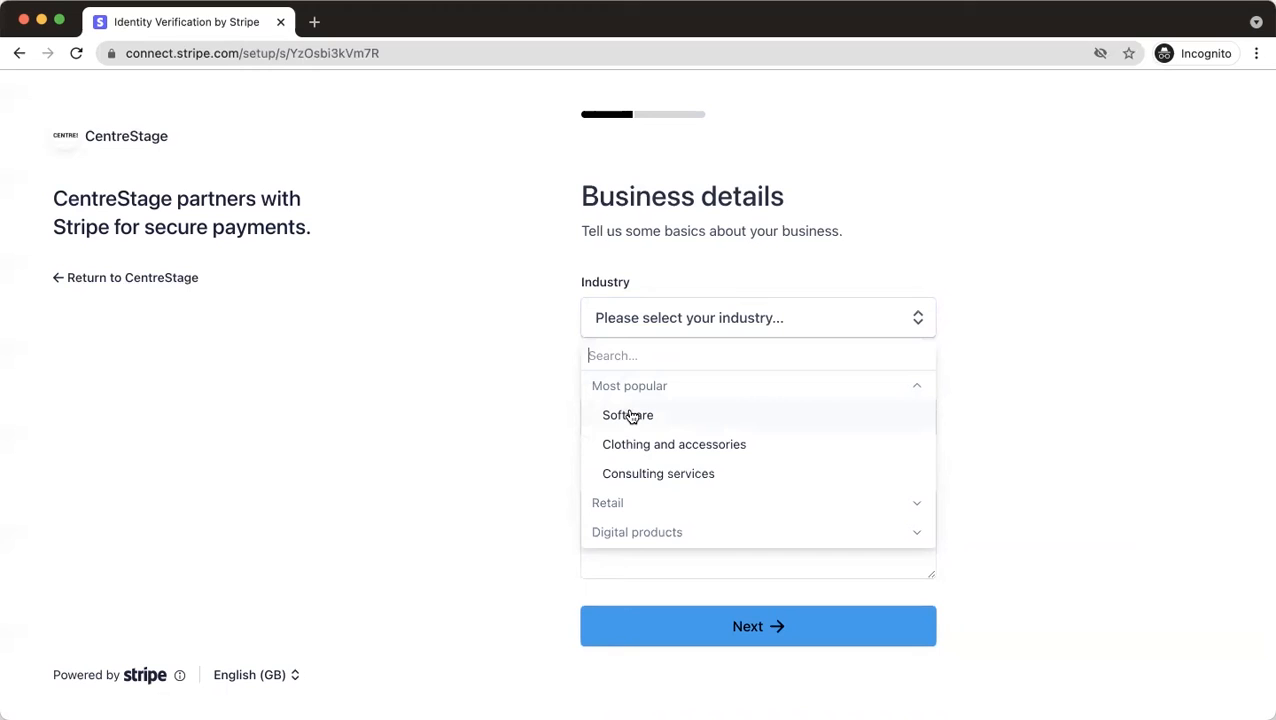
pyautogui.write('educat')
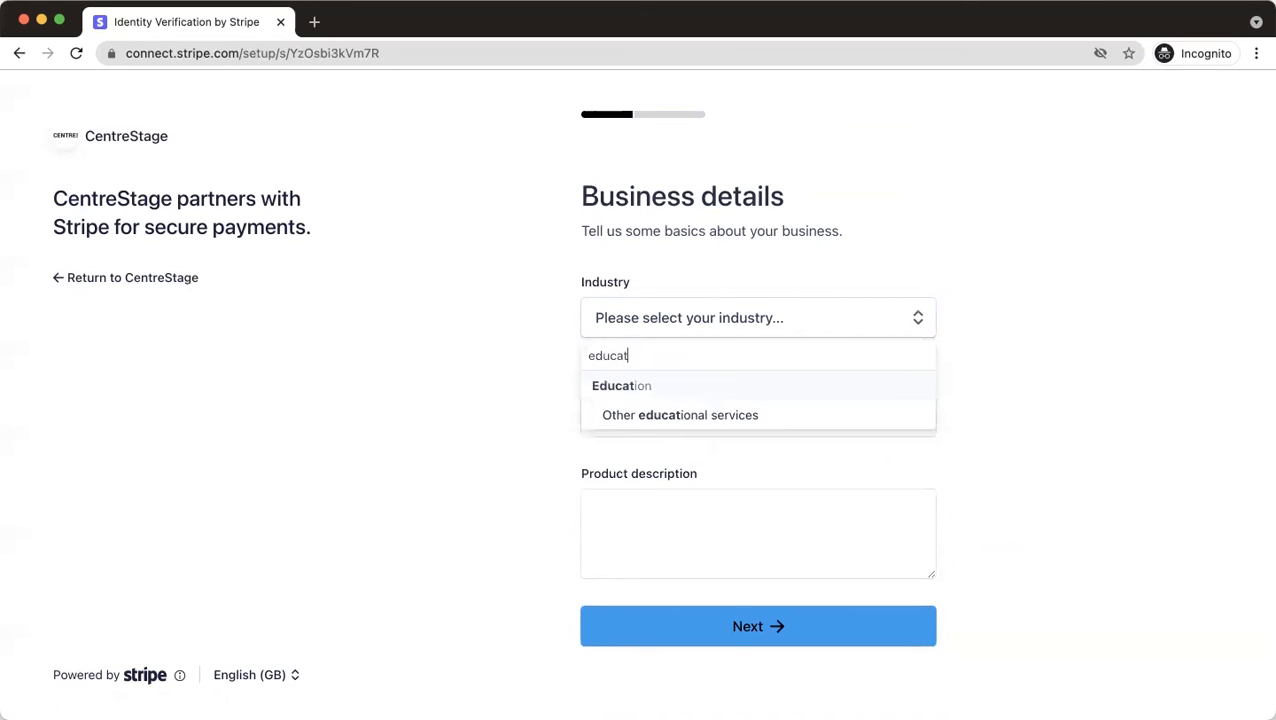
pyautogui.click(601, 425)
pyautogui.click(687, 428)
pyautogui.write('www.centrestage.live')
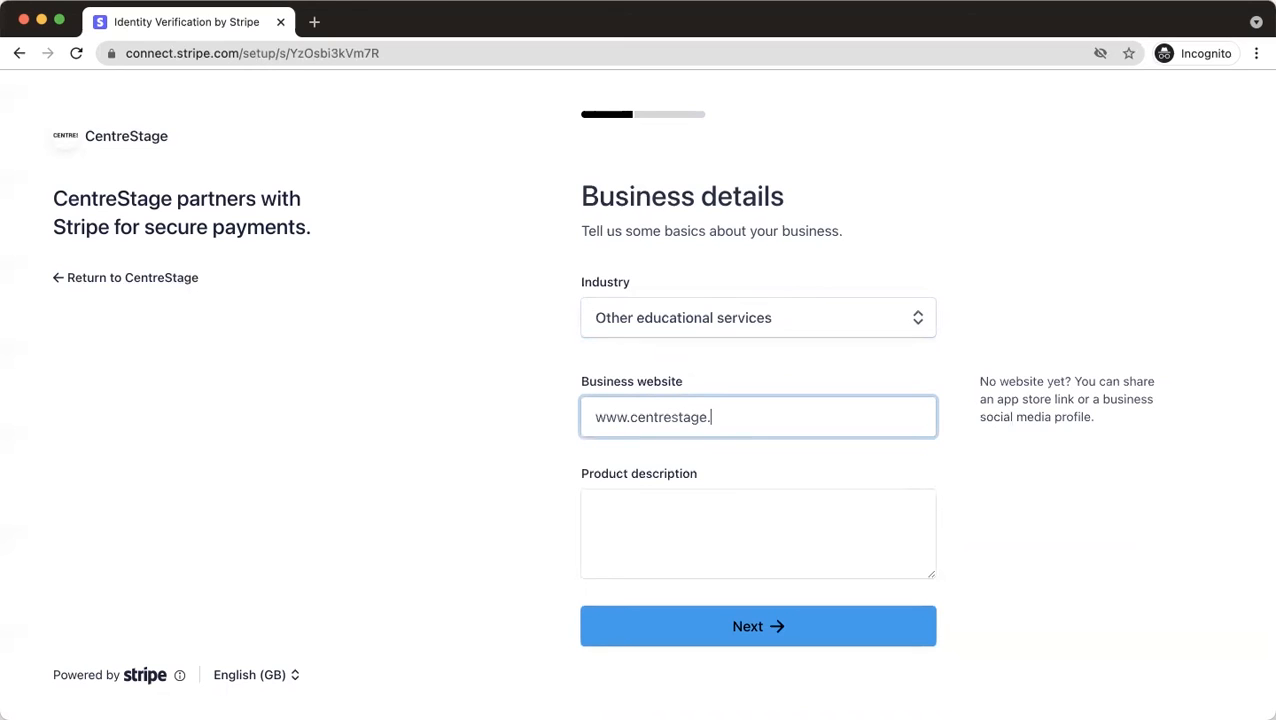
pyautogui.click(698, 529)
pyautogui.write('Tanay is a teacher')
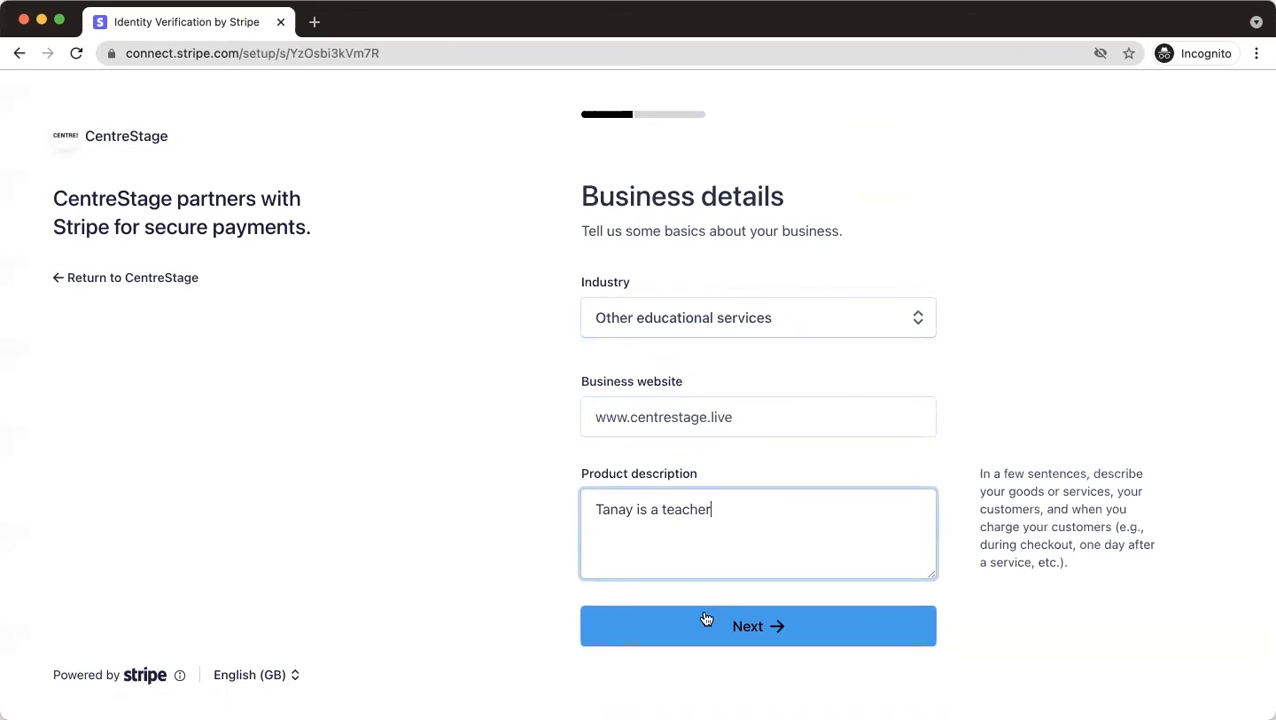
pyautogui.click(703, 619)
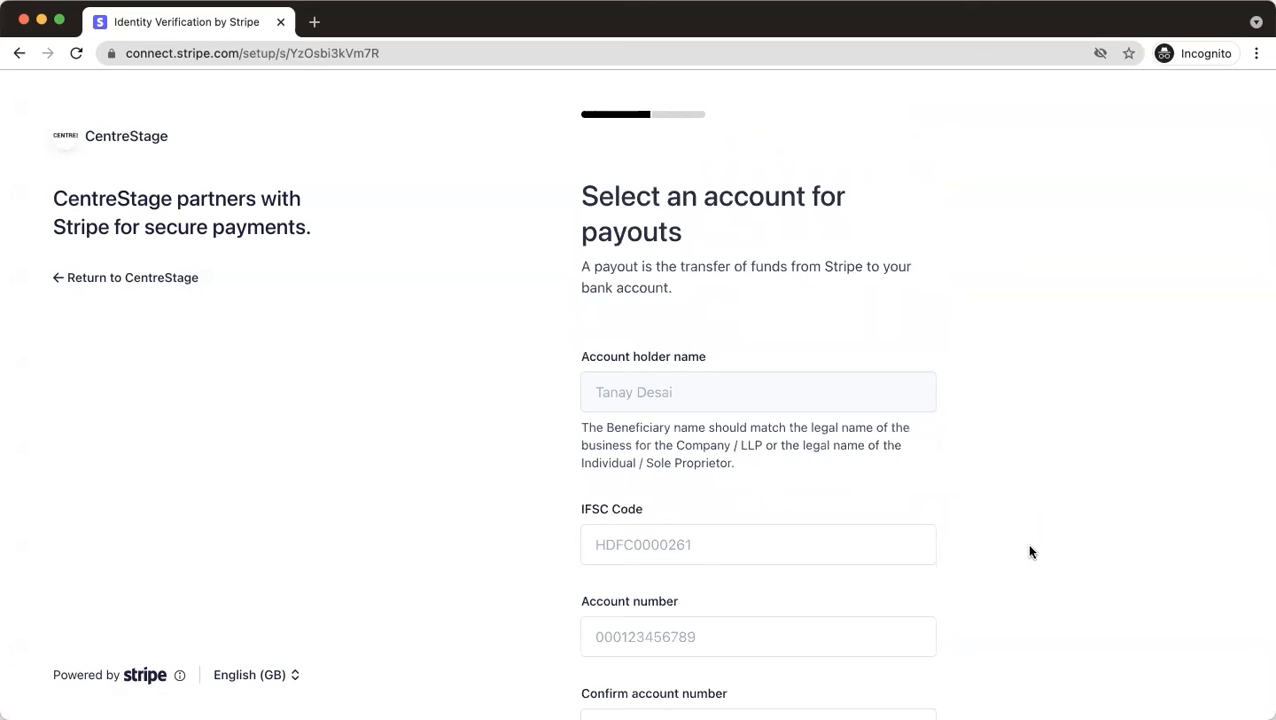
# Fill in the payout bank account's IFSC code and account number, confirm the number, and submit.
pyautogui.scroll(-3, 1030, 552)
pyautogui.scroll(-1, 670, 430)
pyautogui.click(636, 366)
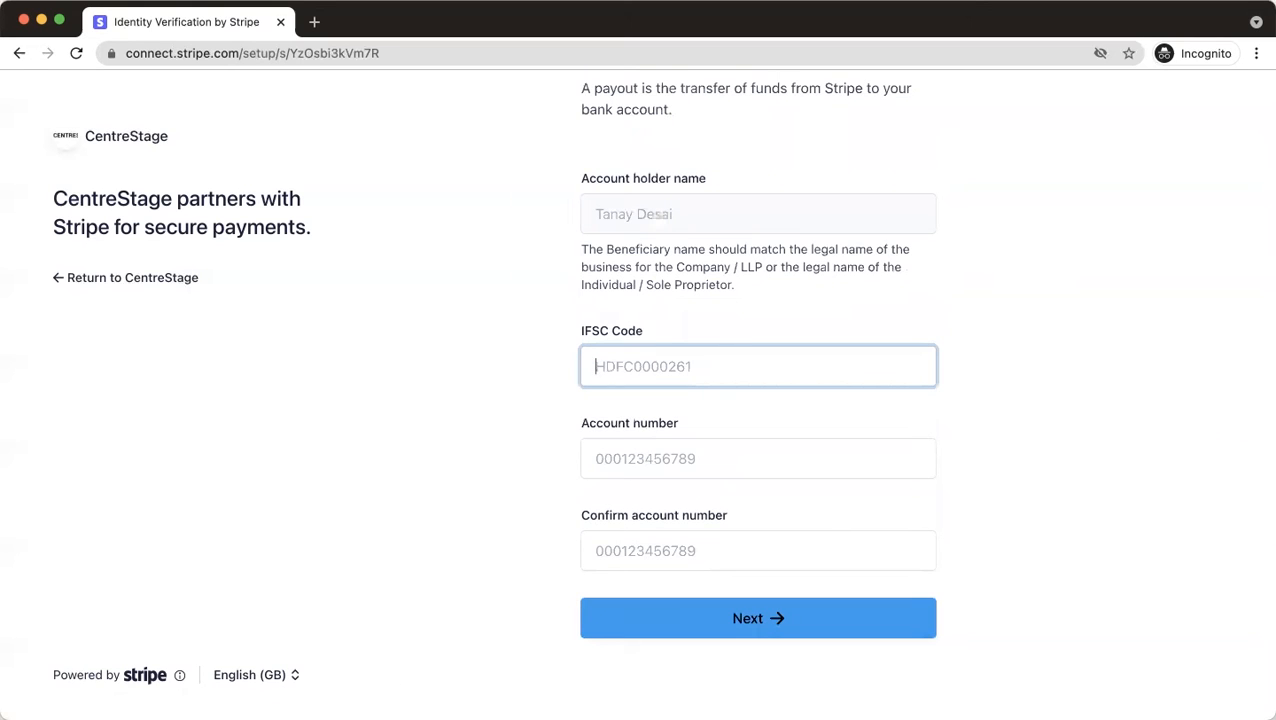
pyautogui.scroll(-2, 731, 590)
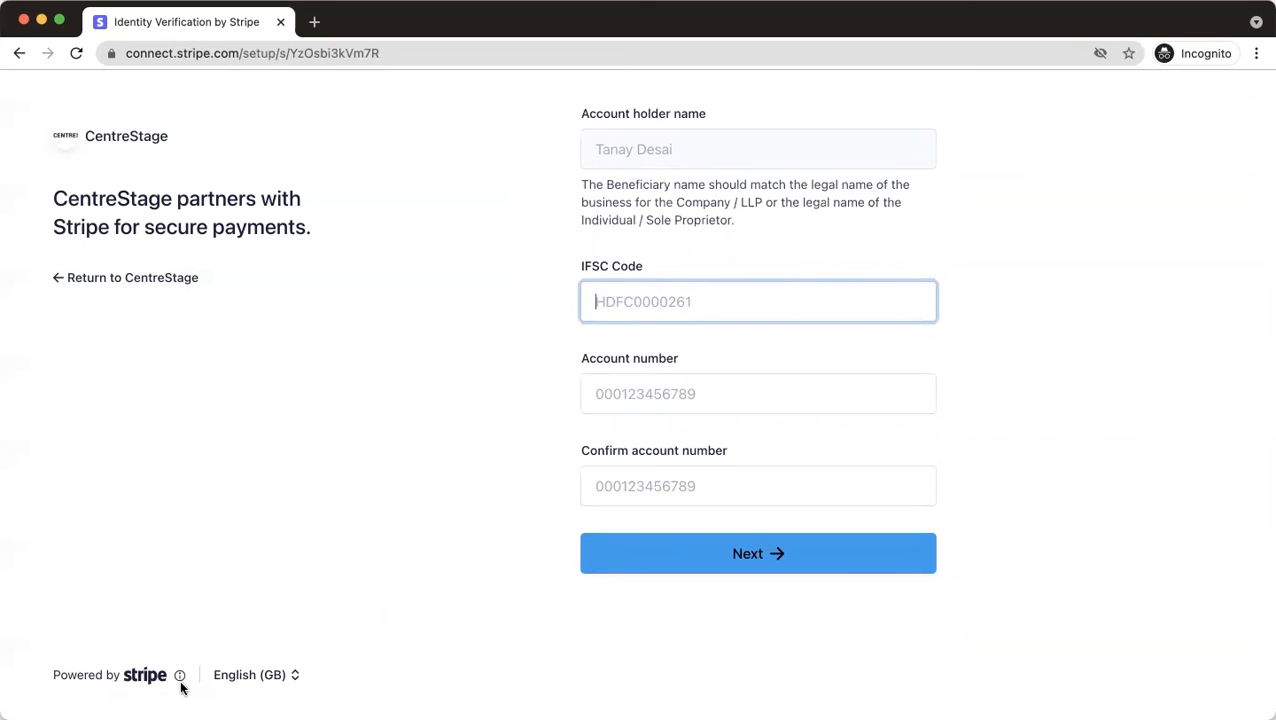
pyautogui.click(758, 556)
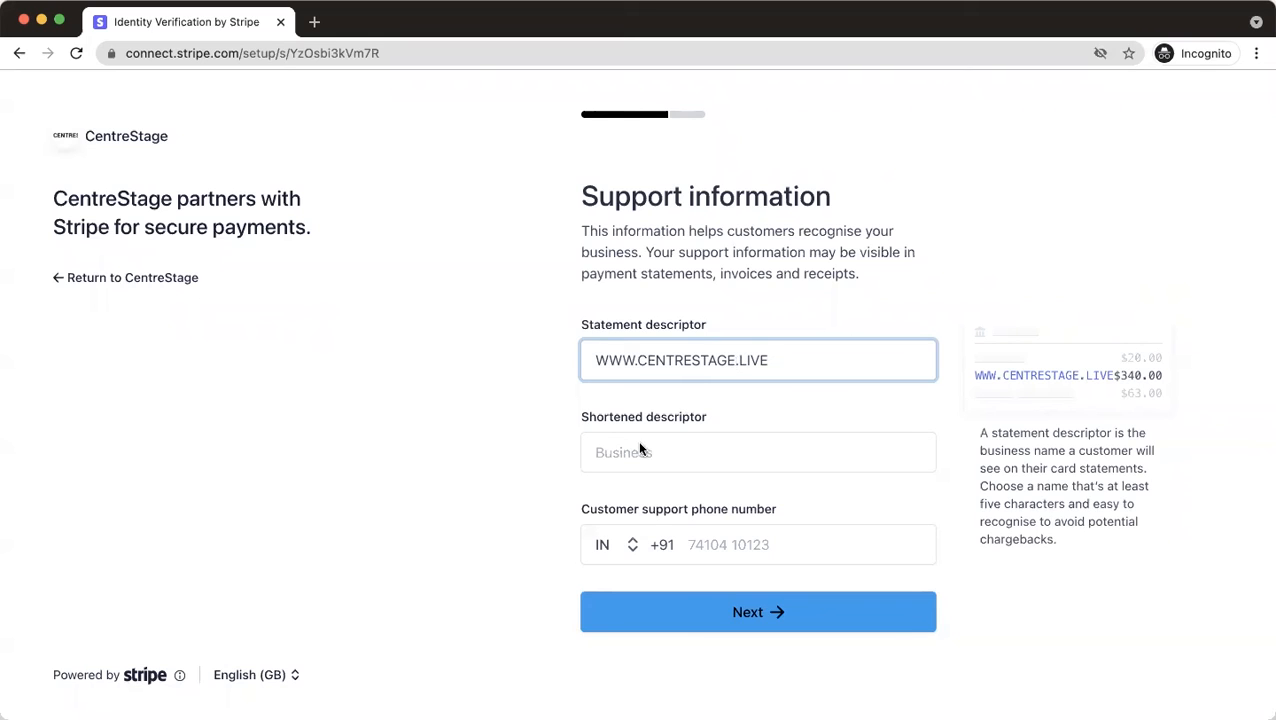
# Enter the customer support phone number and try to submit the support information.
pyautogui.click(714, 544)
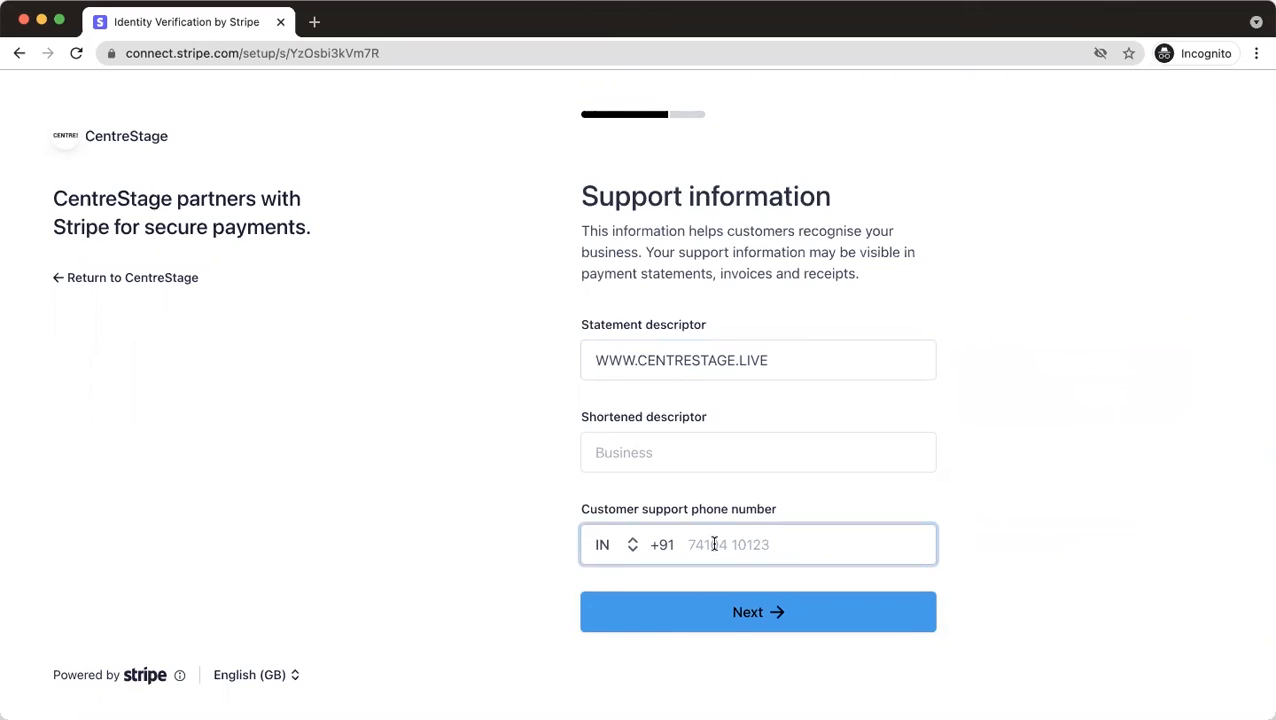
pyautogui.click(746, 612)
# Enter a short test name as the shortened descriptor and submit the support information.
pyautogui.click(645, 378)
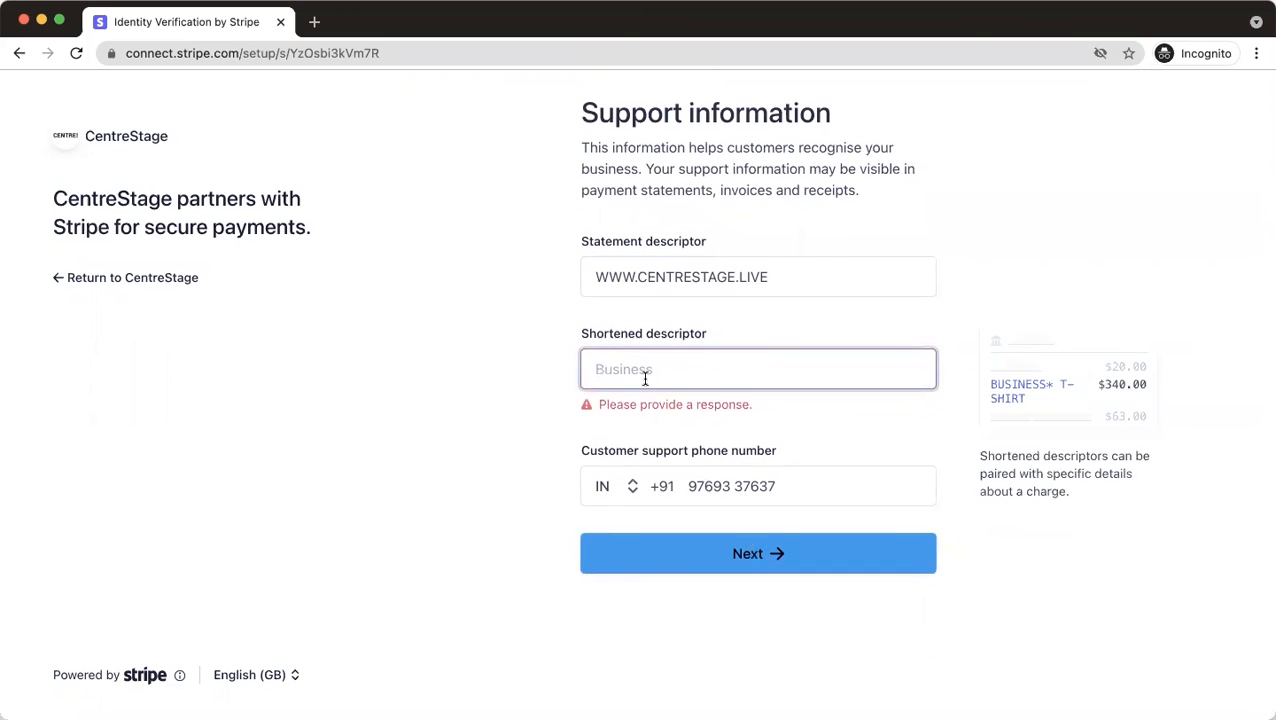
pyautogui.write('Test Descr')
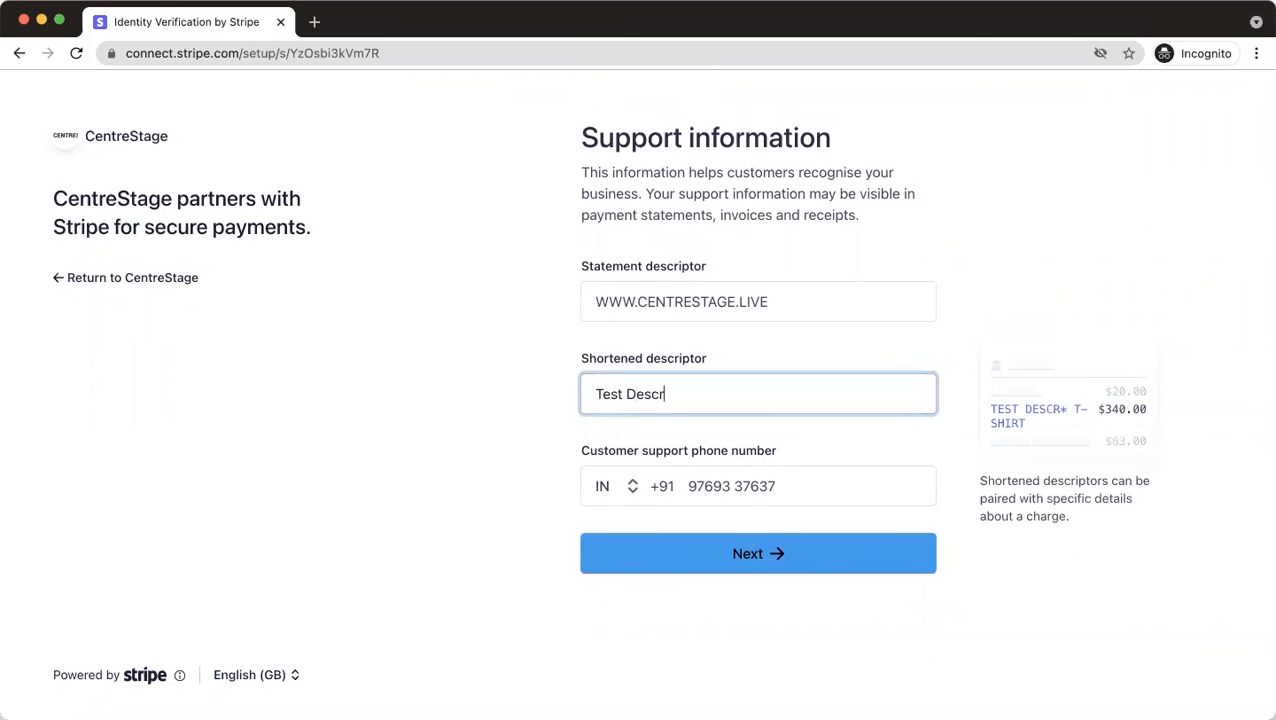
pyautogui.press('BackSpace')
pyautogui.press('BackSpace')
pyautogui.press('BackSpace')
pyautogui.click(697, 555)
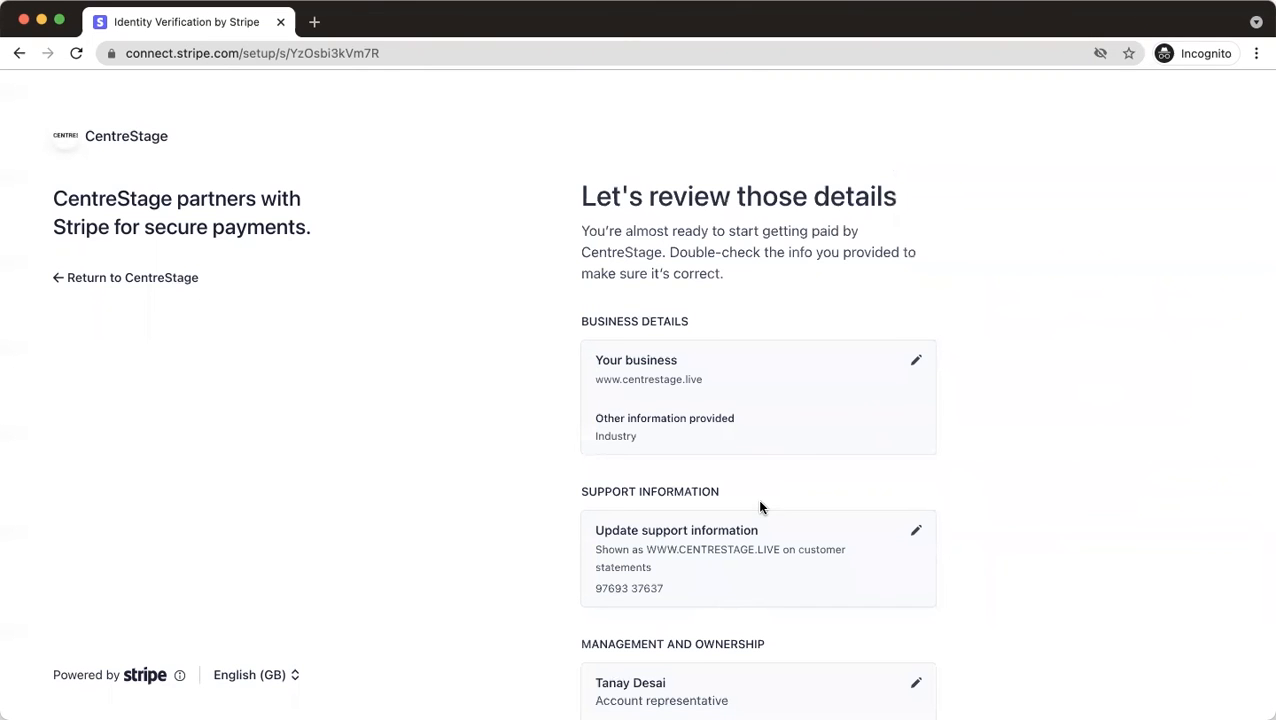
# Review the summary of business, support, ownership and bank account details.
pyautogui.scroll(-5, 760, 508)
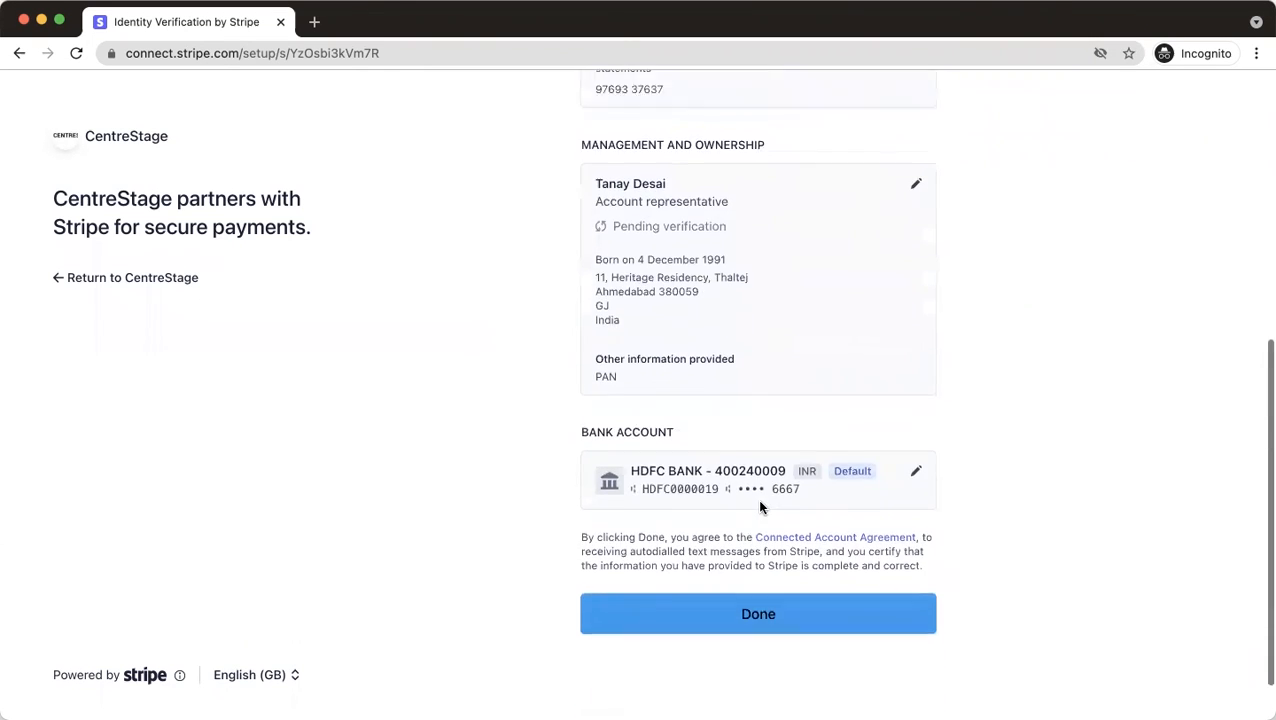
pyautogui.scroll(6, 760, 508)
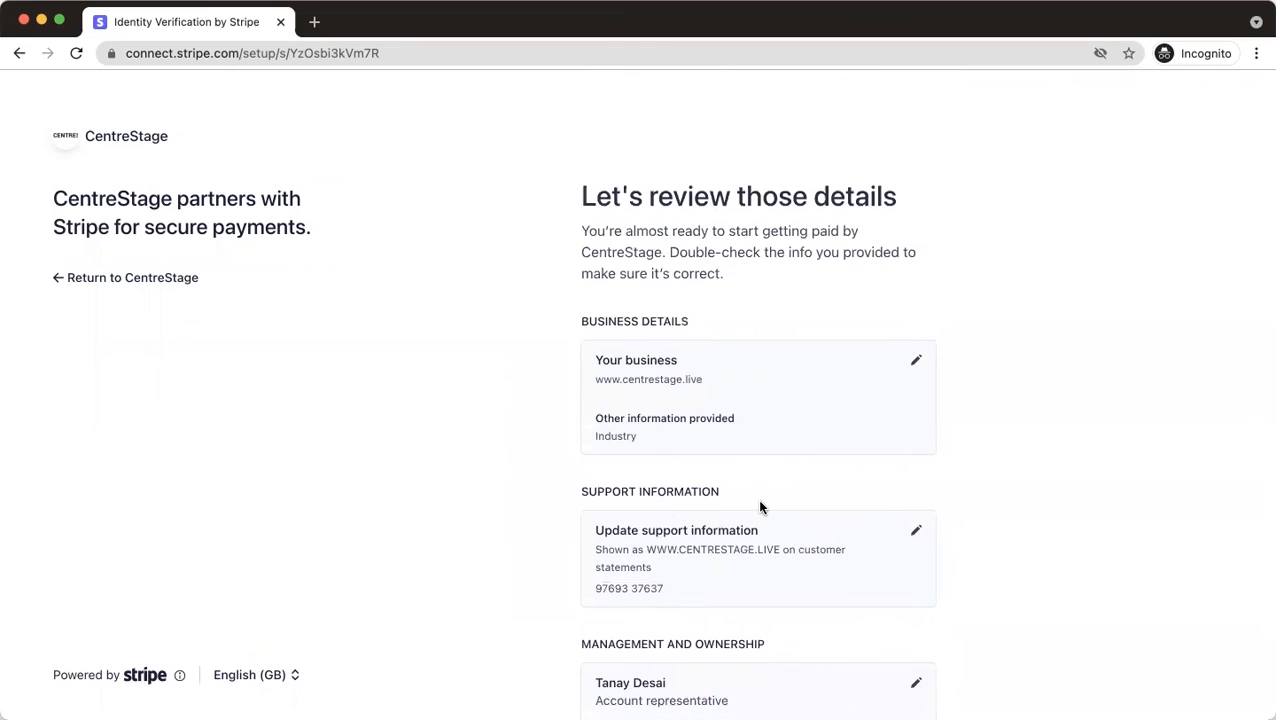
# Finish the reviewed Stripe setup, accepting the Connected Account Agreement, and return to CentreStage's onboarding.
pyautogui.scroll(-6, 760, 508)
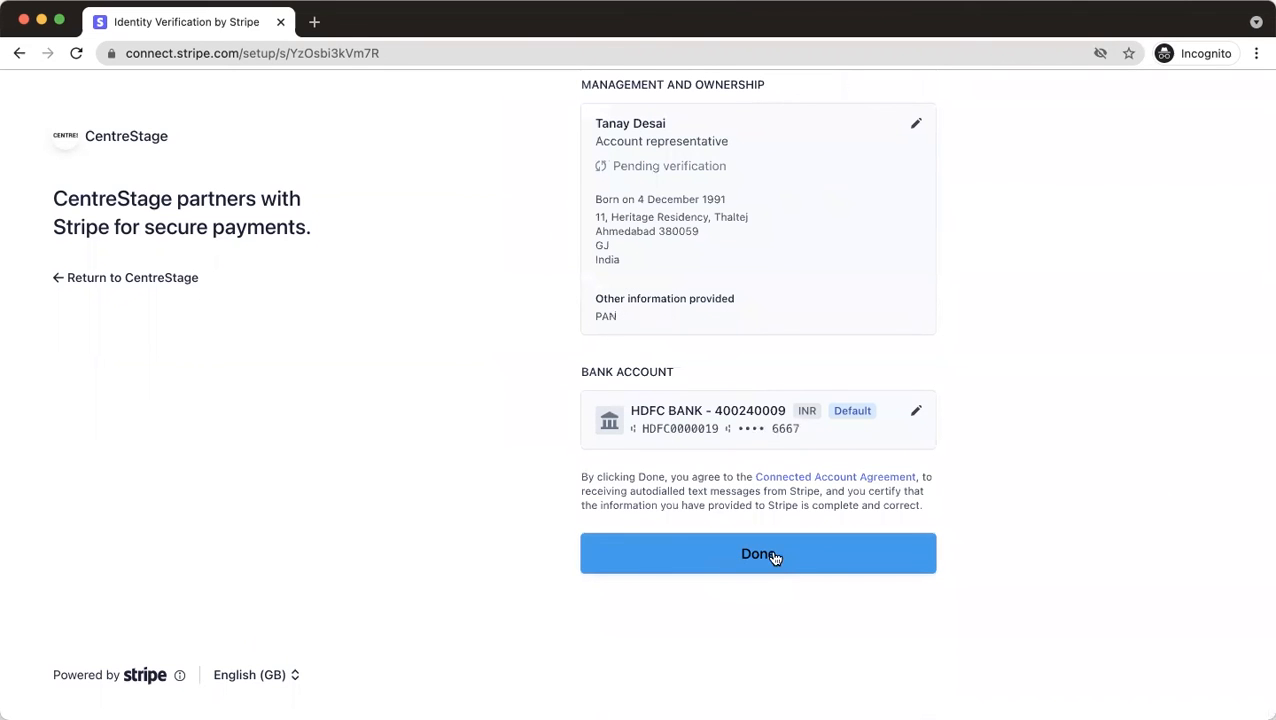
pyautogui.click(776, 558)
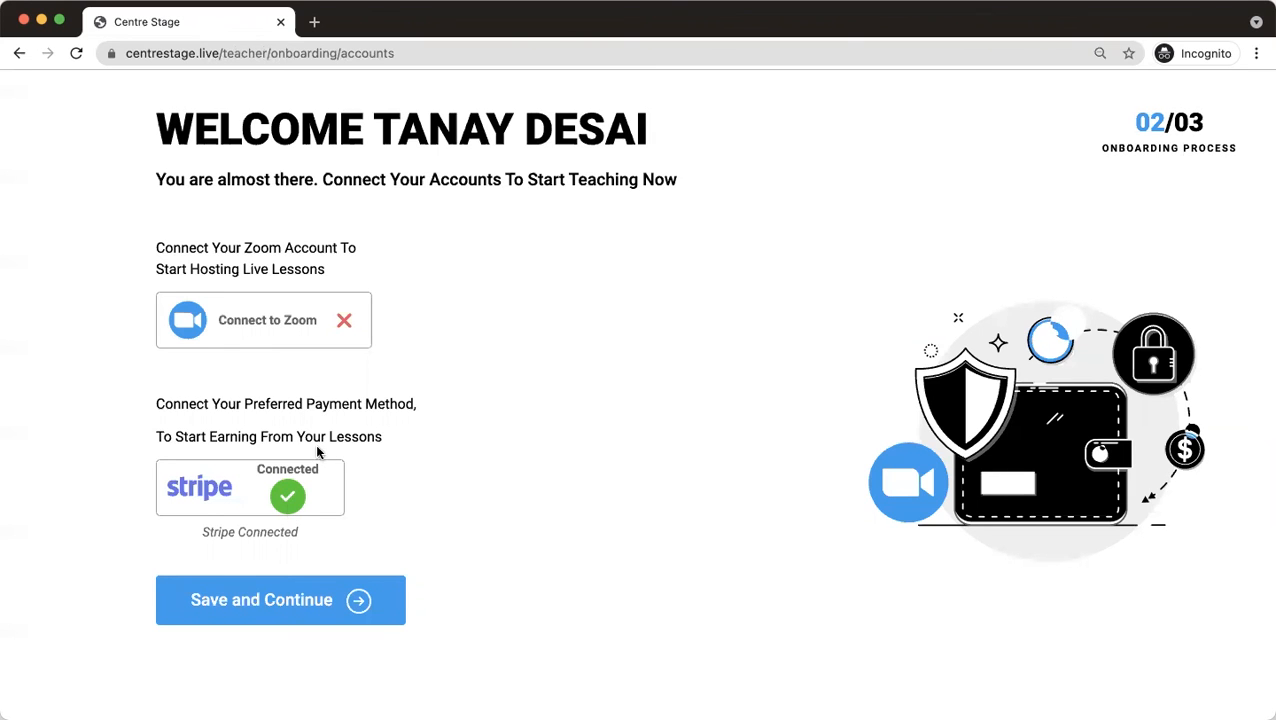
pyautogui.click(314, 21)
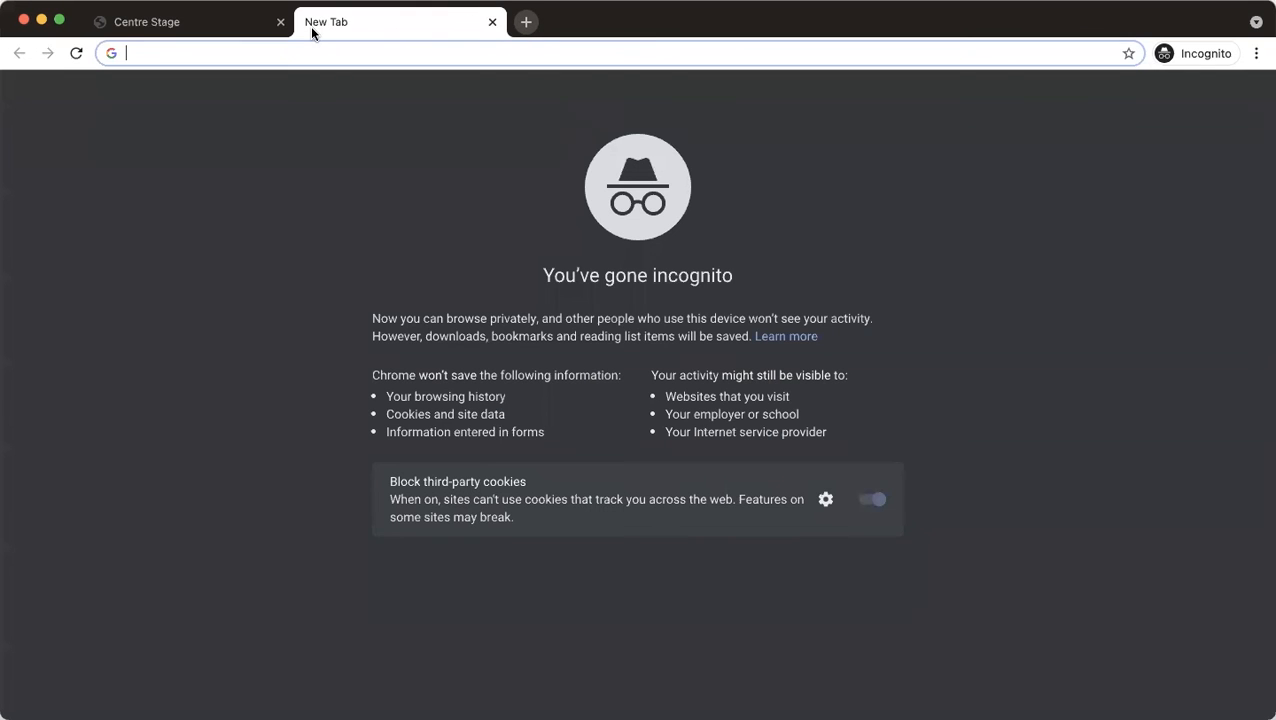
pyautogui.write('www.')
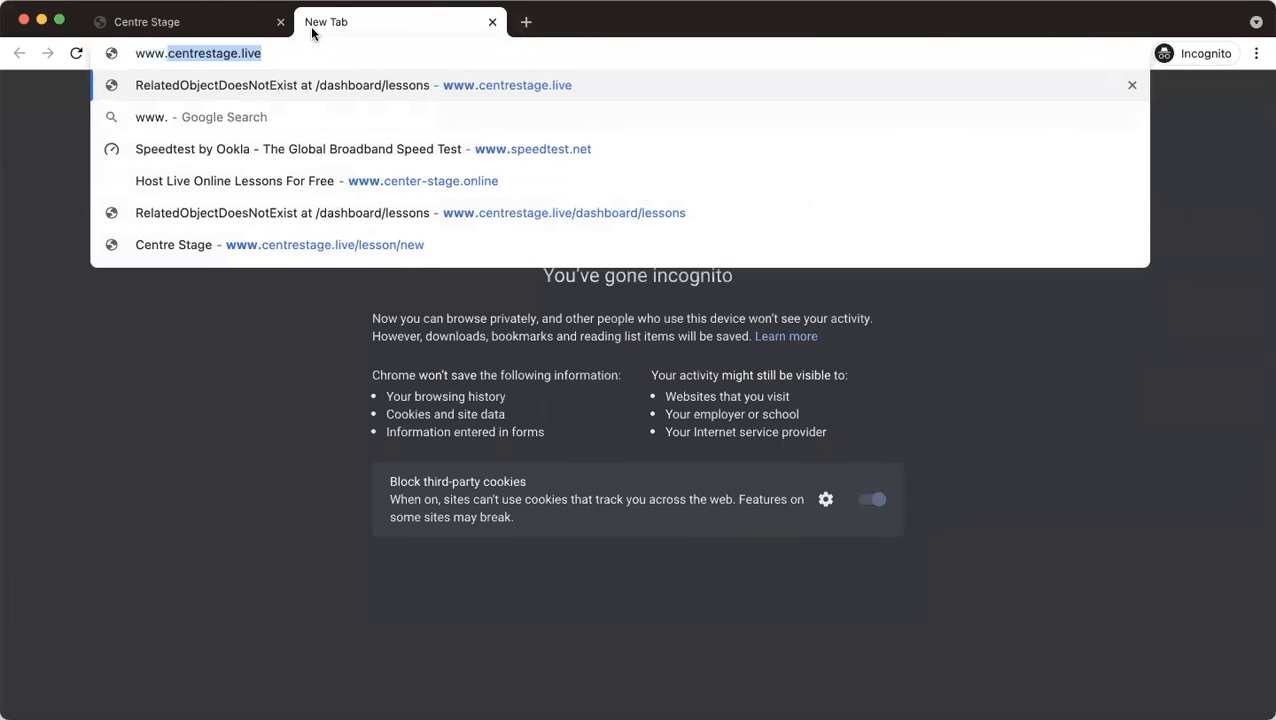
pyautogui.write('stipr')
pyautogui.press('BackSpace')
pyautogui.press('BackSpace')
pyautogui.press('BackSpace')
pyautogui.write('ripe.')
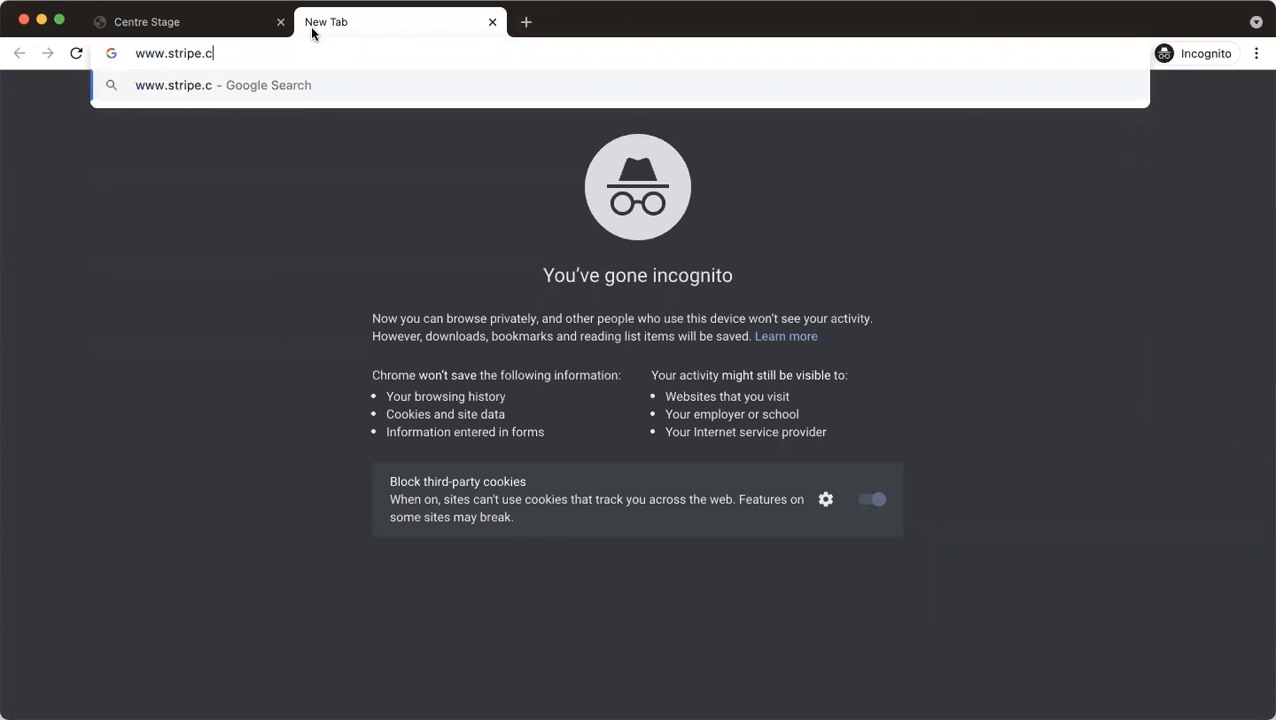
pyautogui.write('com')
pyautogui.press('Return')
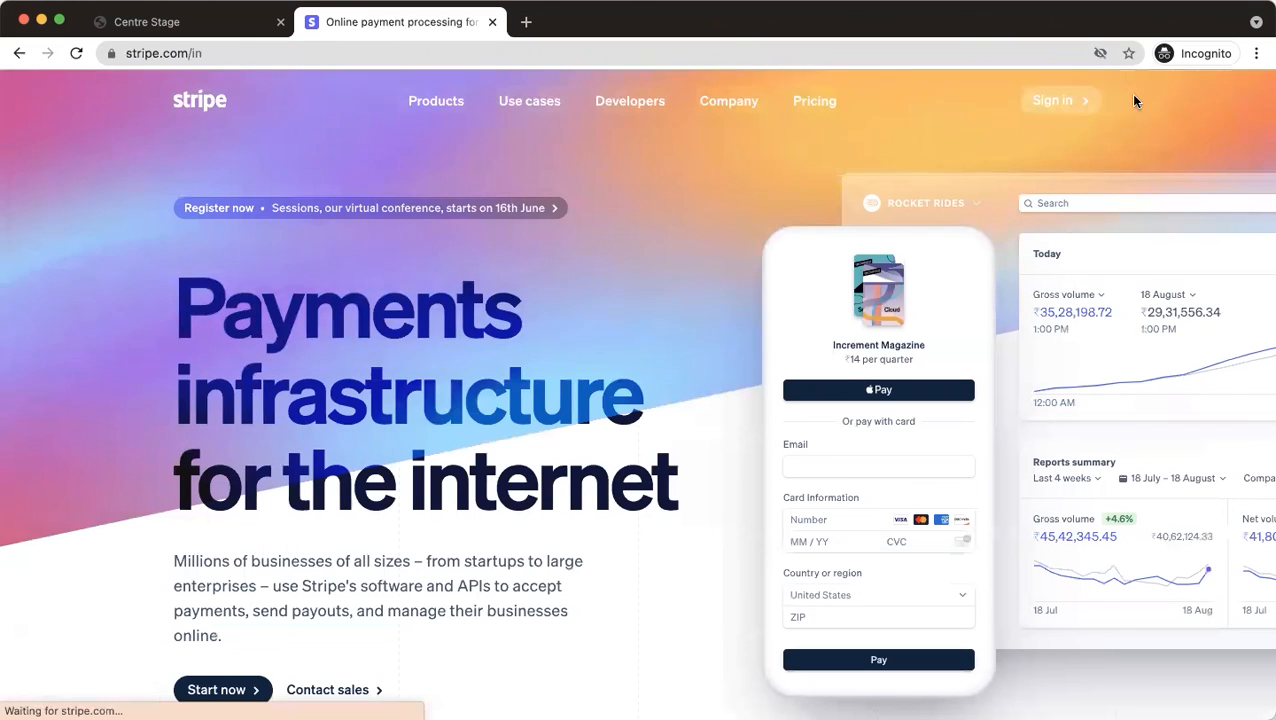
# Go through sign-in to the Stripe dashboard, look over its home page, and return to the CentreStage onboarding page.
pyautogui.click(1058, 106)
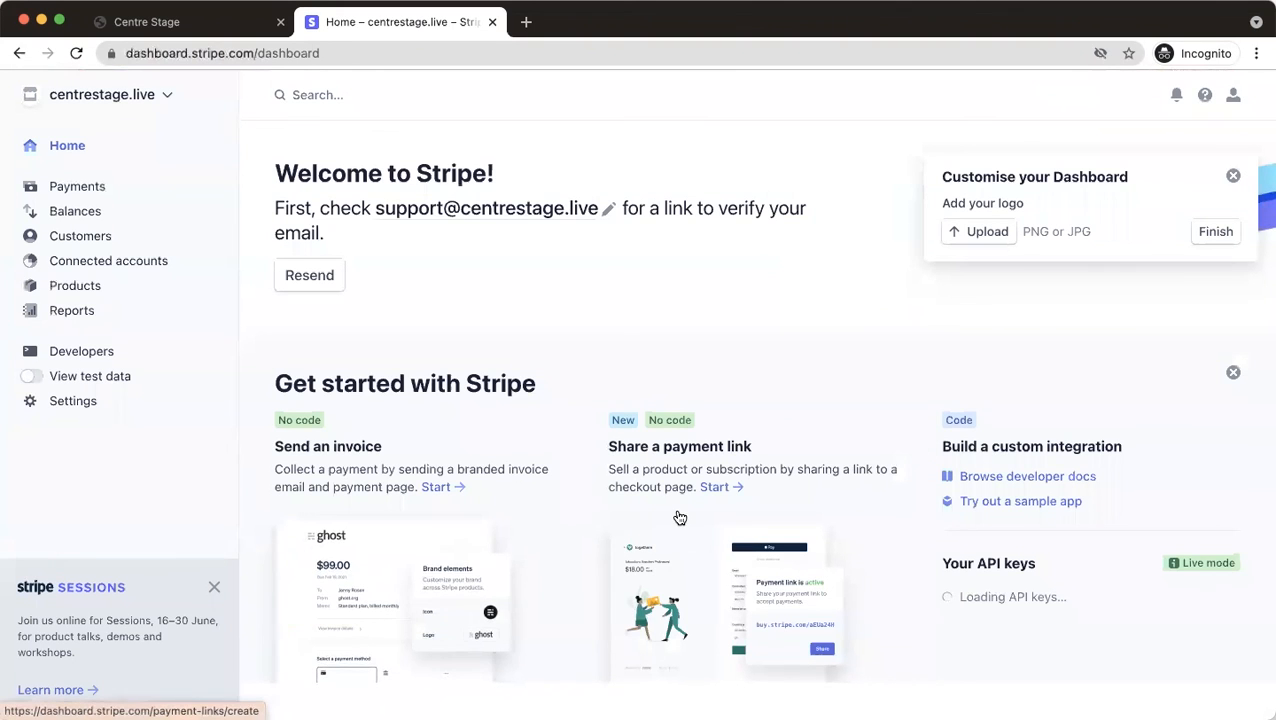
pyautogui.scroll(-3, 681, 517)
pyautogui.scroll(3, 681, 517)
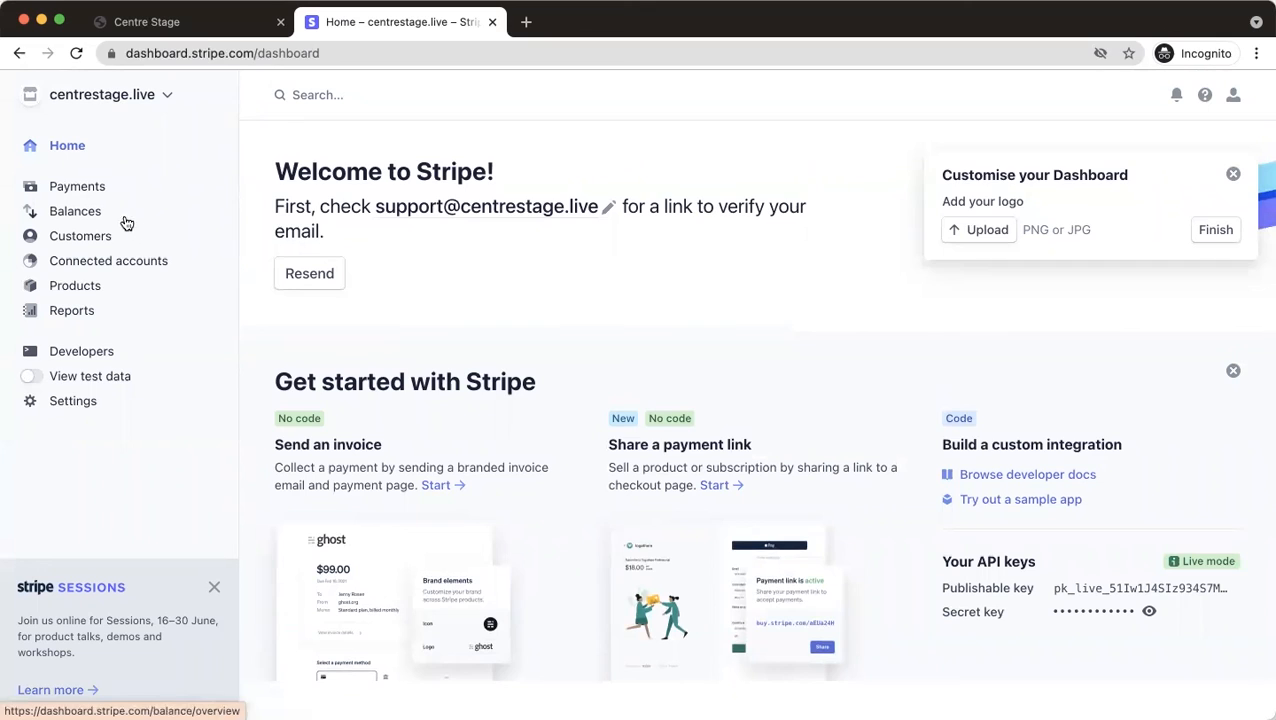
pyautogui.click(204, 37)
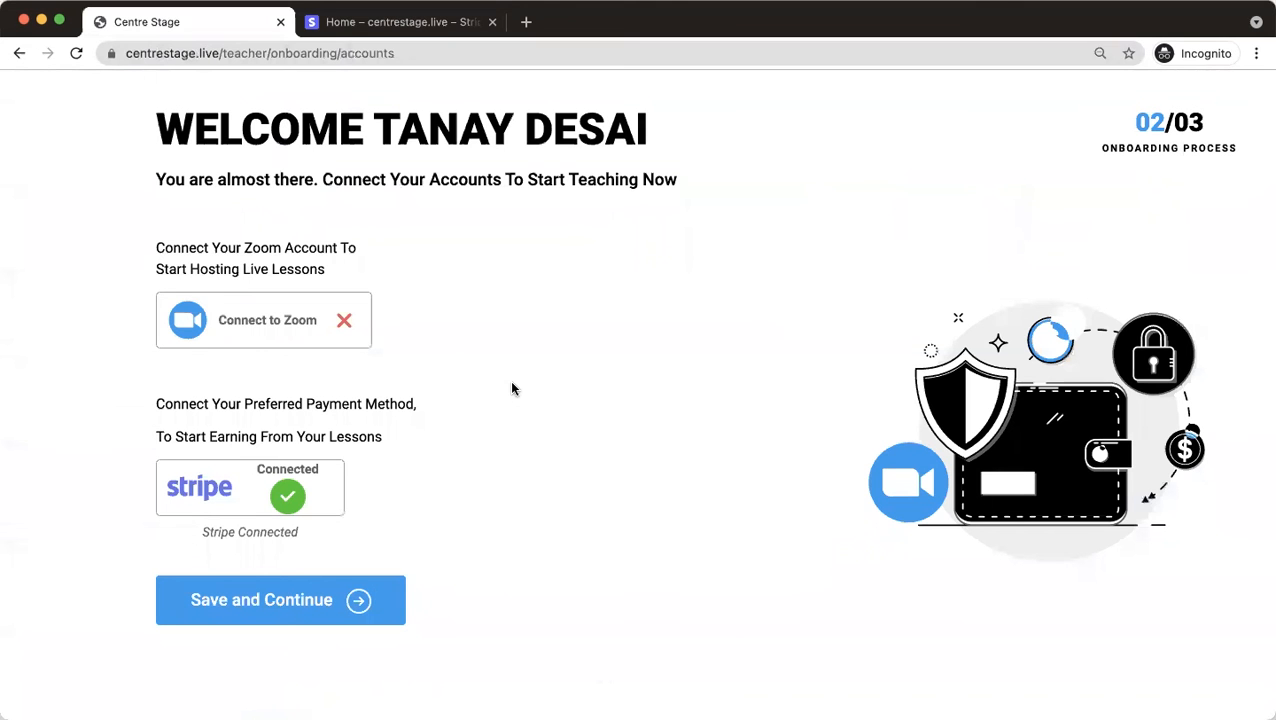